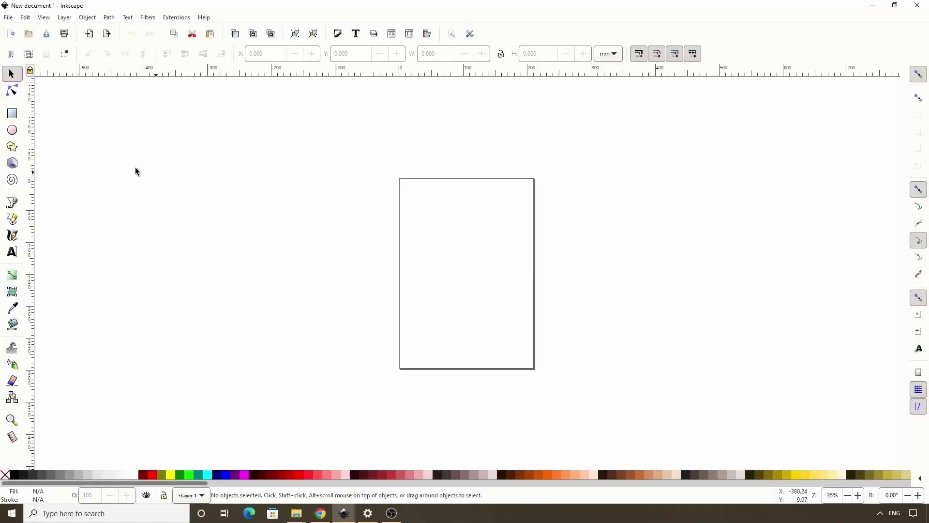
Draw a large rectangle over the page, about 642.560 by 356.054 mm.
left_click(12, 114)
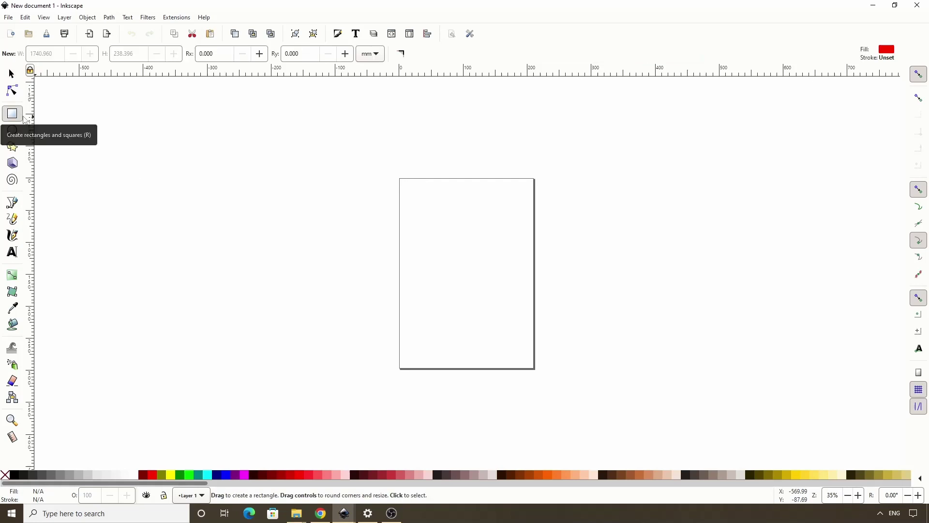
left_click_drag(214, 159, 626, 387)
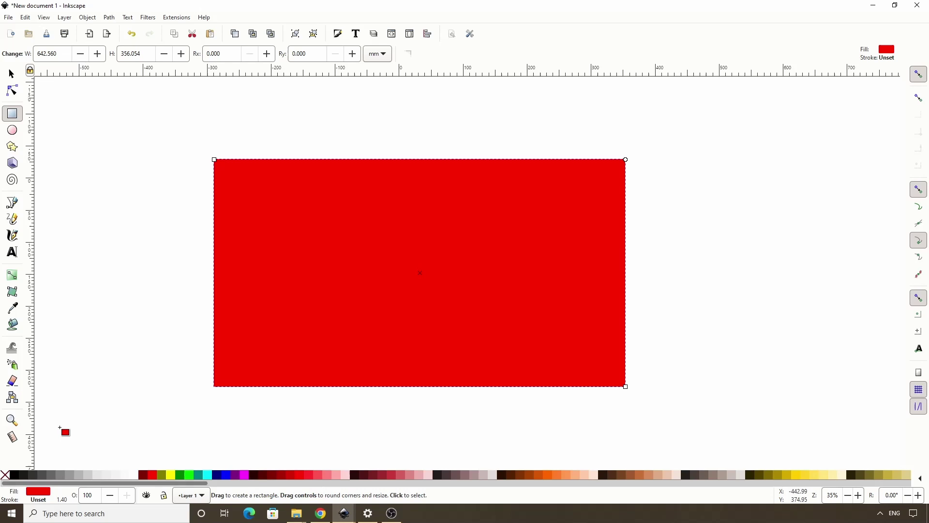
Fill the rectangle black and type REFLECT as a new text object.
left_click(14, 475)
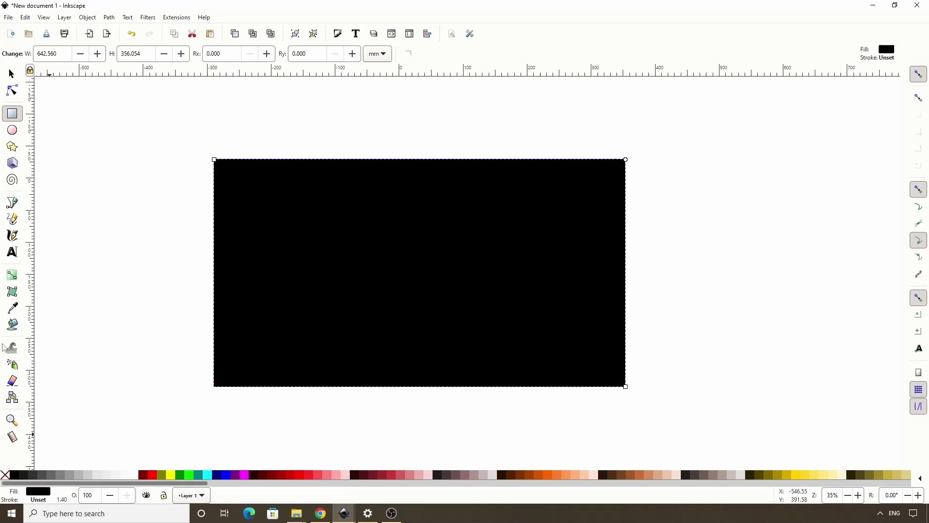
left_click(17, 256)
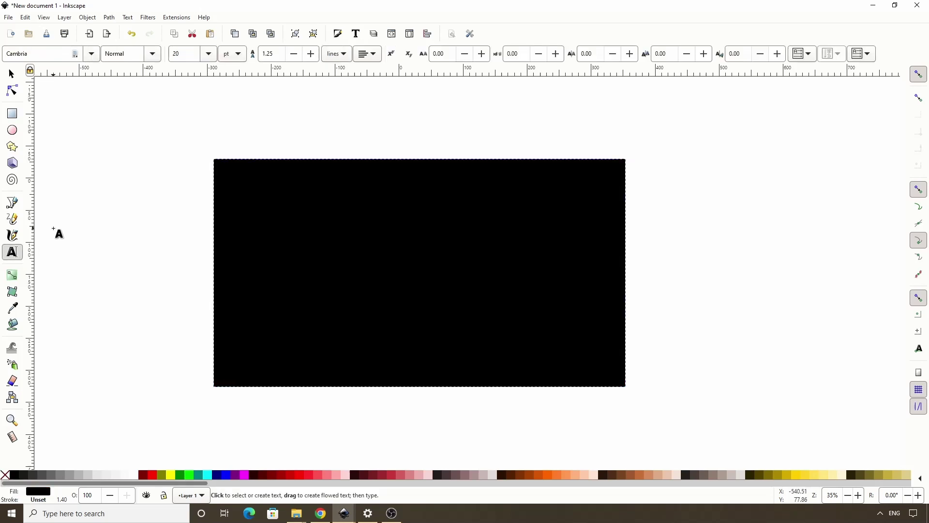
left_click(73, 224)
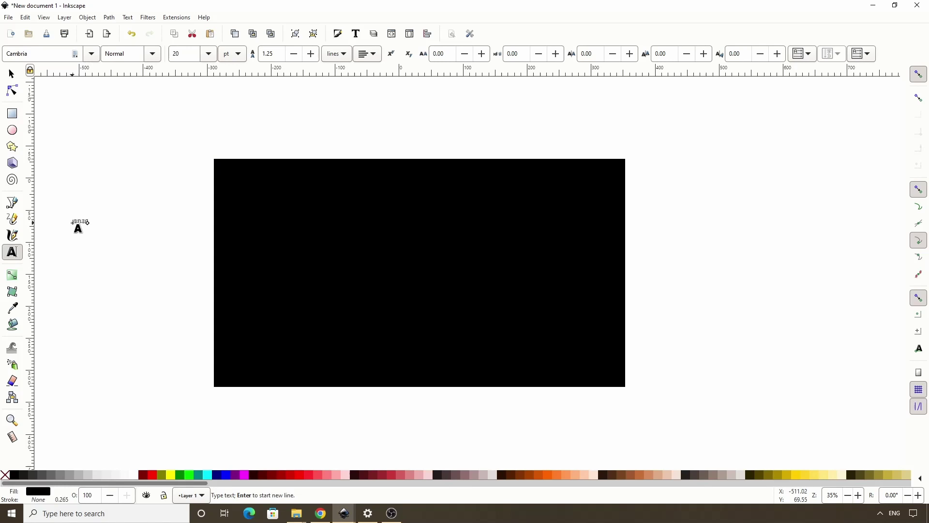
key("Escape")
Enlarge the REFLECT text to about 470.567 by 82.121 mm and move it onto the rectangle.
key("s")
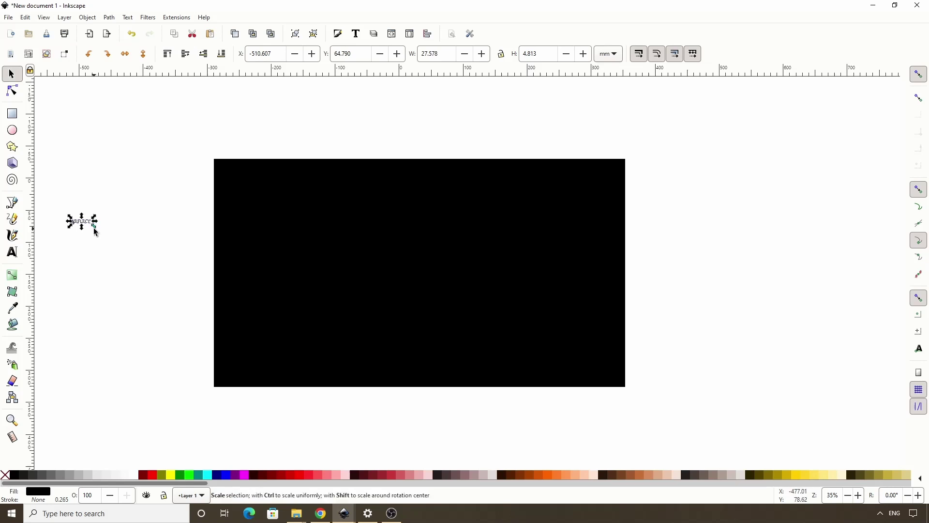
left_click_drag(95, 225, 378, 387)
left_click_drag(183, 263, 382, 276)
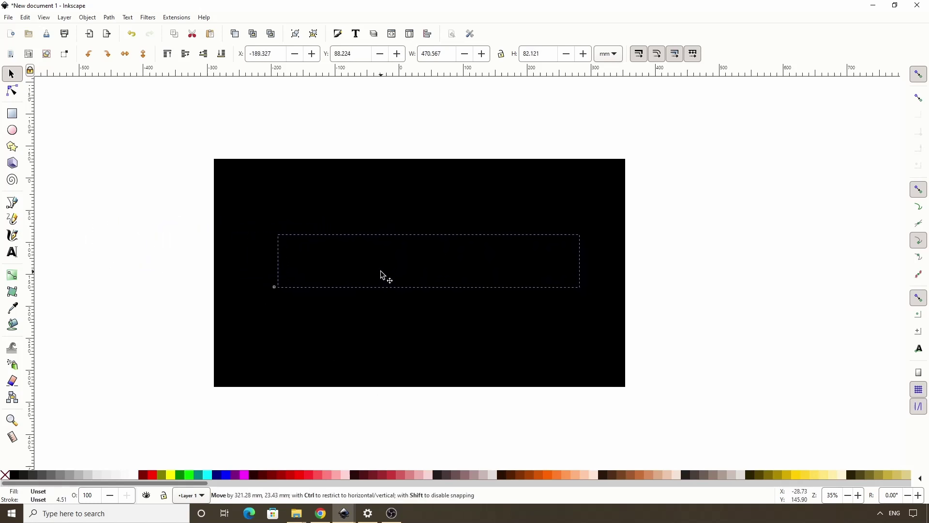
Make the REFLECT text white, then tune its fill to light blue HSL 210, 59, 69.
left_click(138, 479)
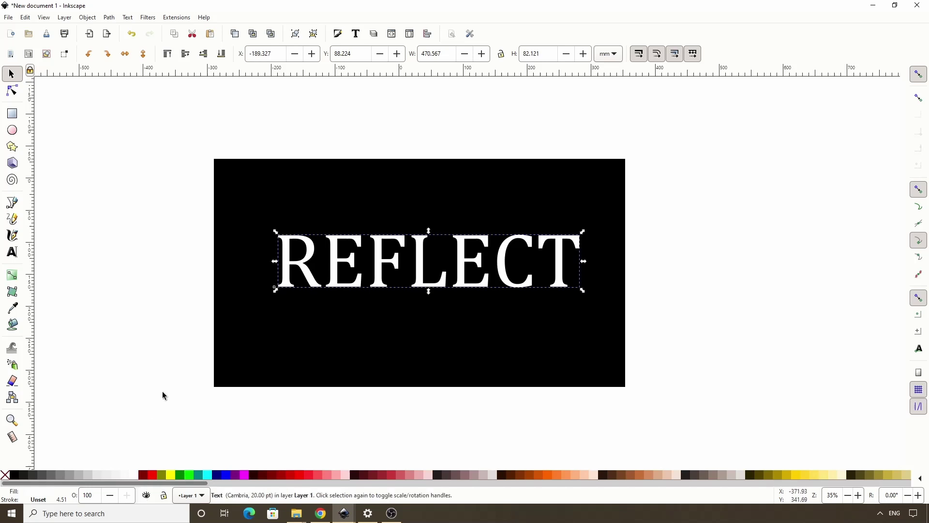
left_click(340, 36)
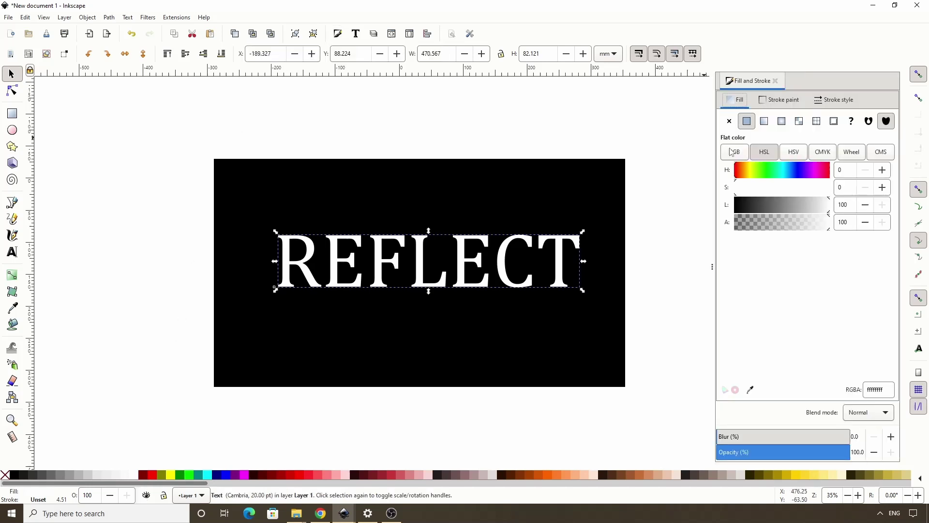
left_click(785, 191)
left_click_drag(787, 205, 807, 208)
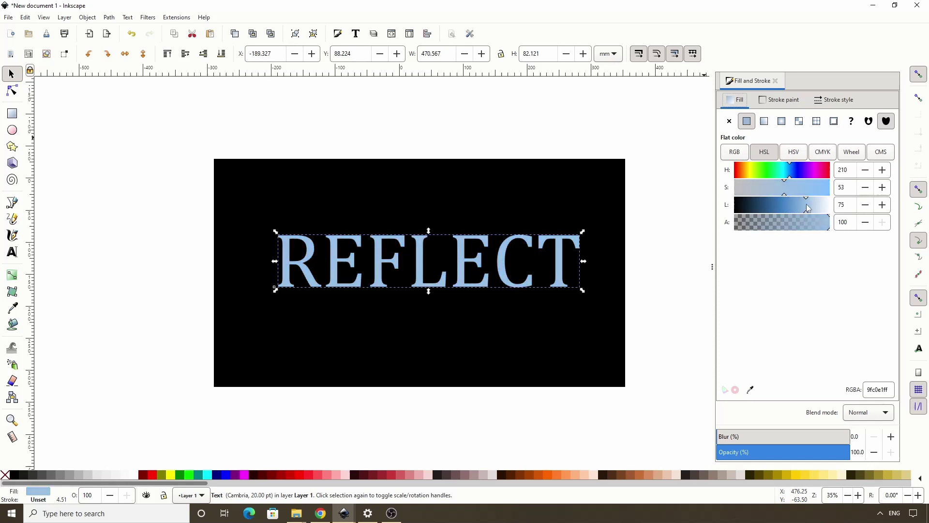
left_click(805, 207)
left_click(791, 187)
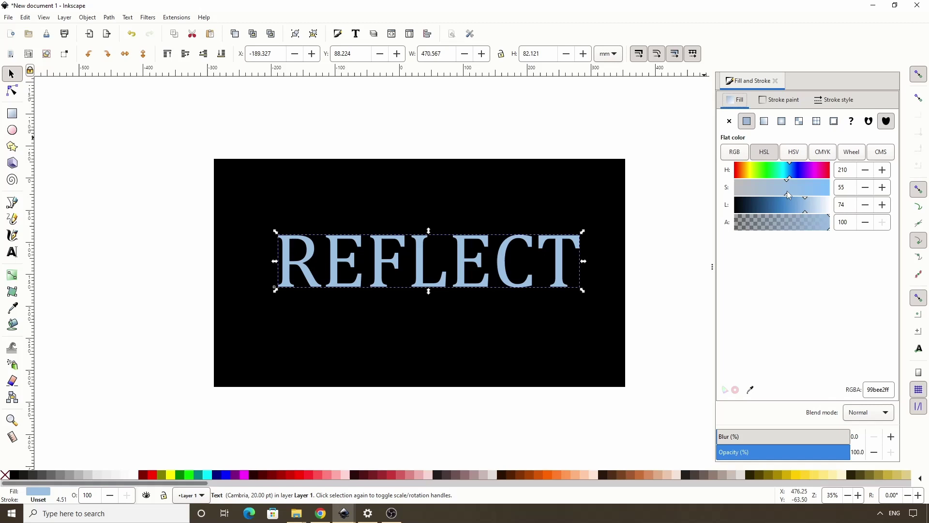
left_click(801, 212)
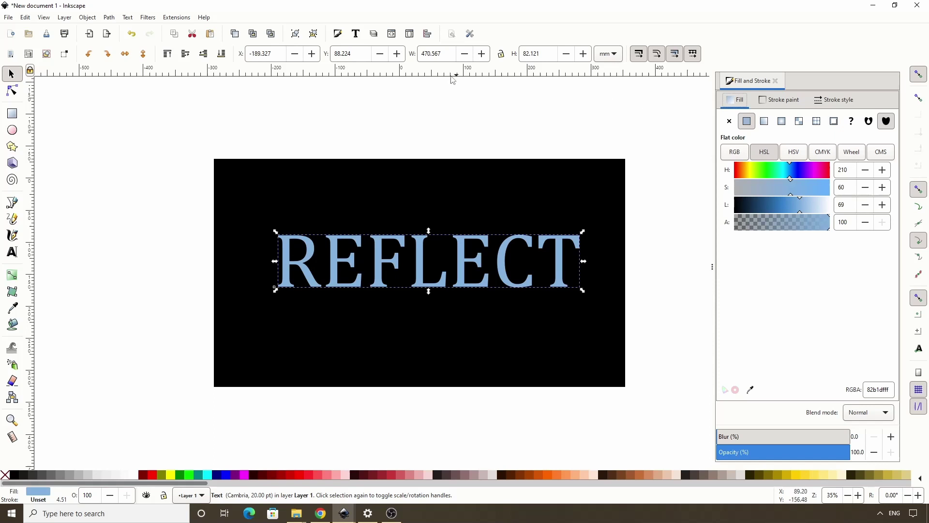
Set the REFLECT text in the Roboto font with Heavy style.
left_click(356, 34)
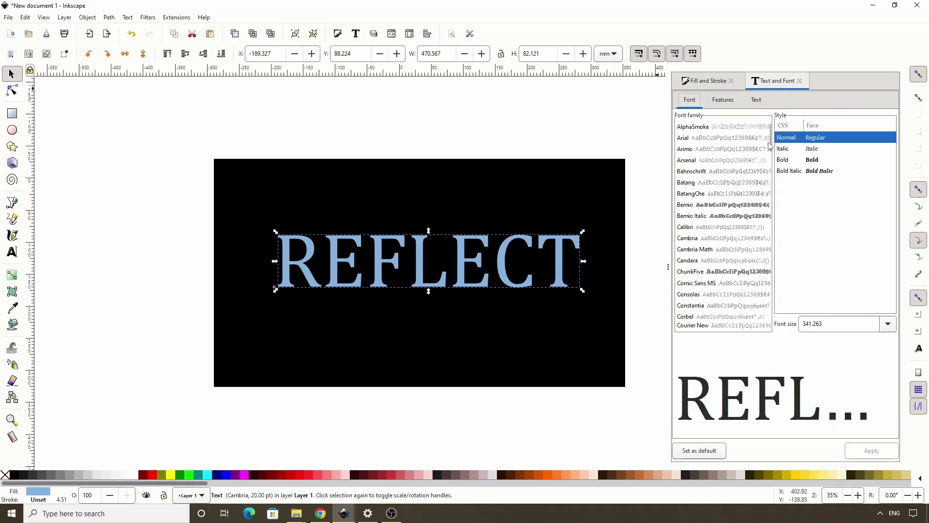
left_click_drag(769, 145, 771, 280)
left_click(707, 273)
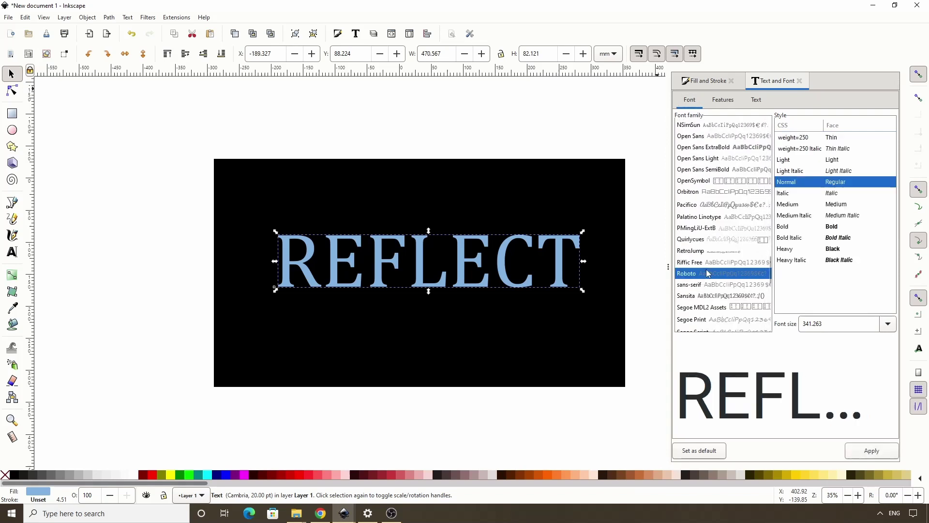
left_click(788, 250)
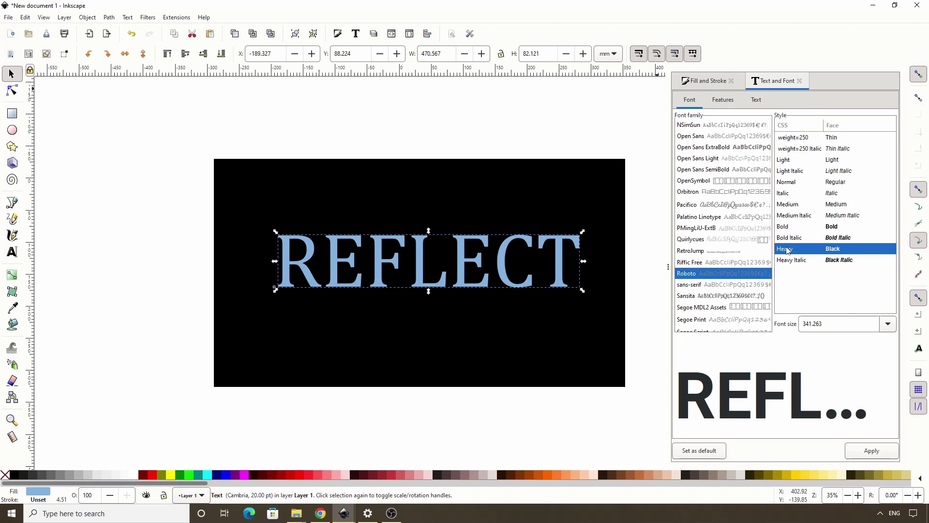
left_click(855, 449)
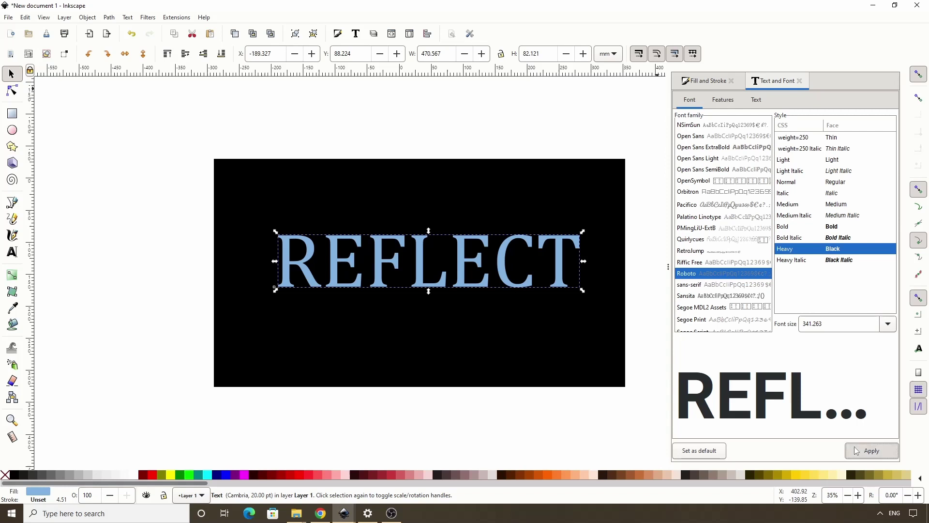
Scale the REFLECT text down to about 399.146 by 71.852 mm.
left_click(799, 81)
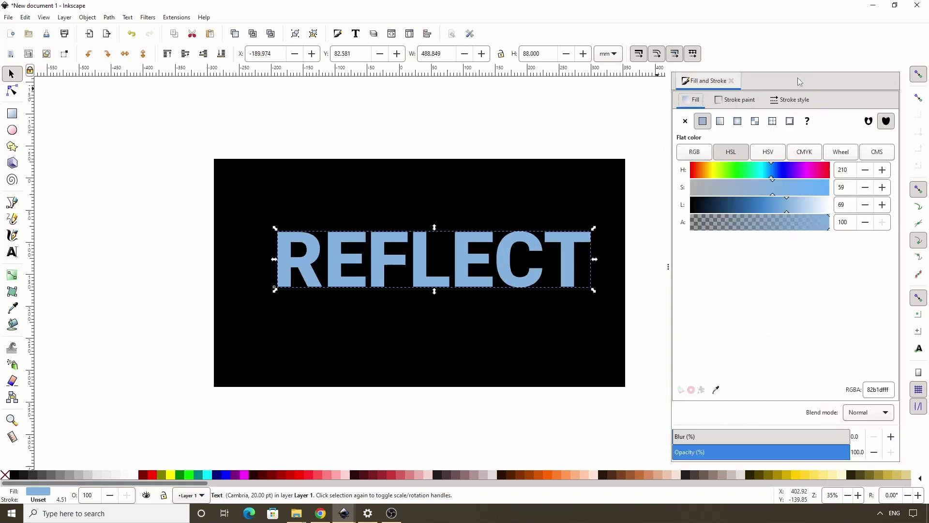
left_click_drag(669, 266, 715, 267)
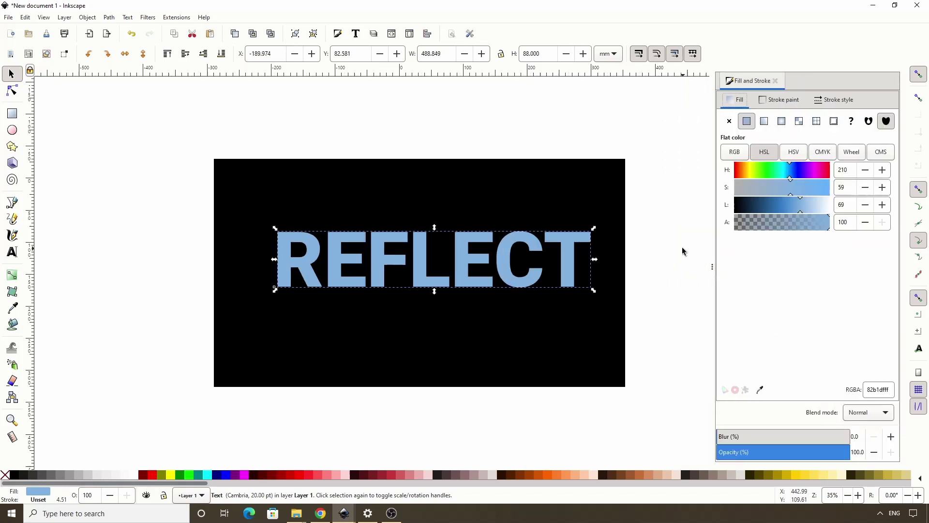
left_click_drag(594, 230, 554, 234)
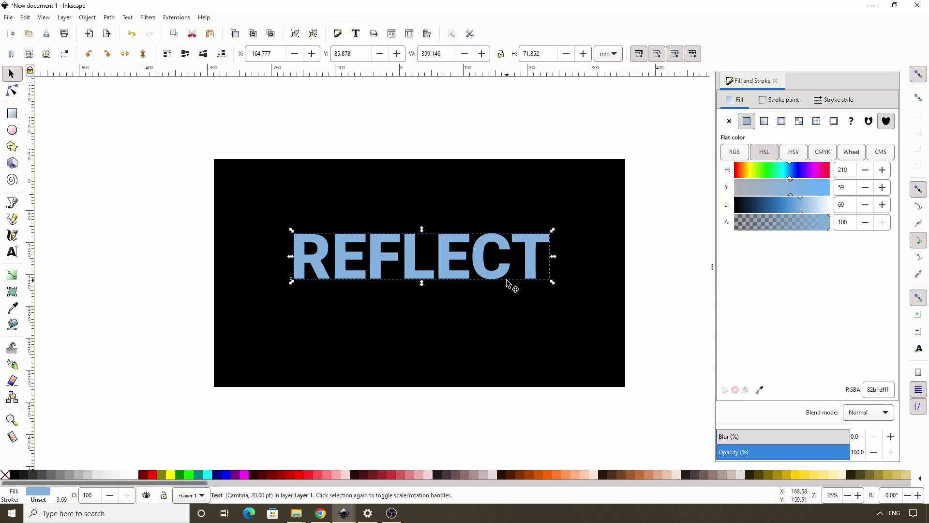
Convert the REFLECT text to paths and ungroup the letters.
scroll(445, 276, "up", 1, "ctrl")
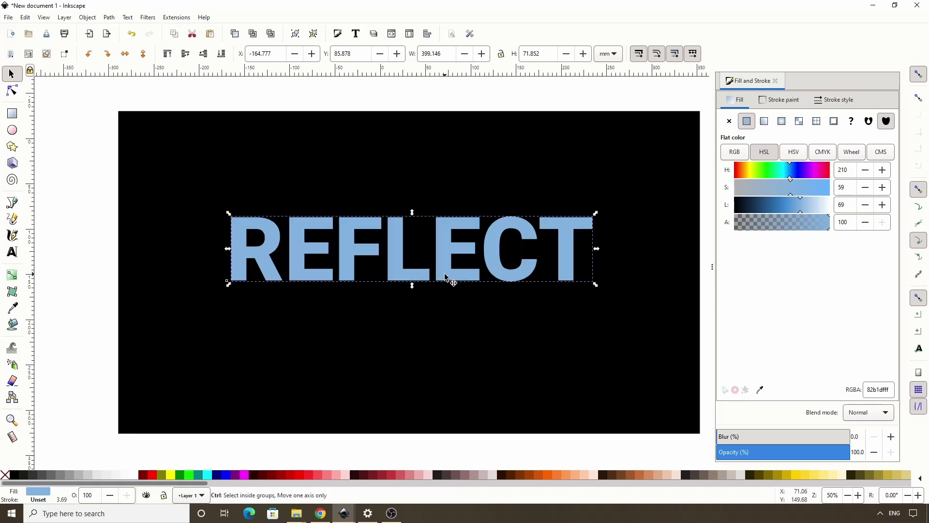
scroll(445, 274, "up", 1, "ctrl")
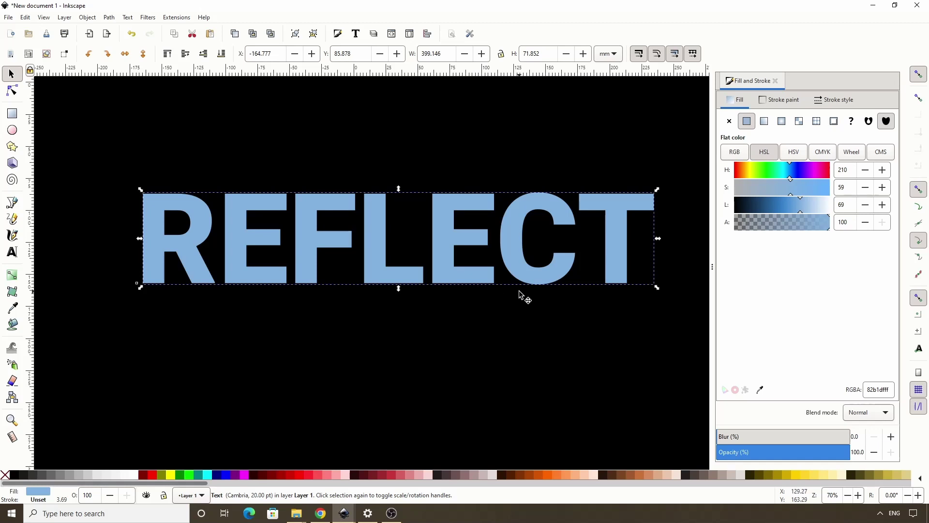
left_click(110, 17)
left_click(117, 31)
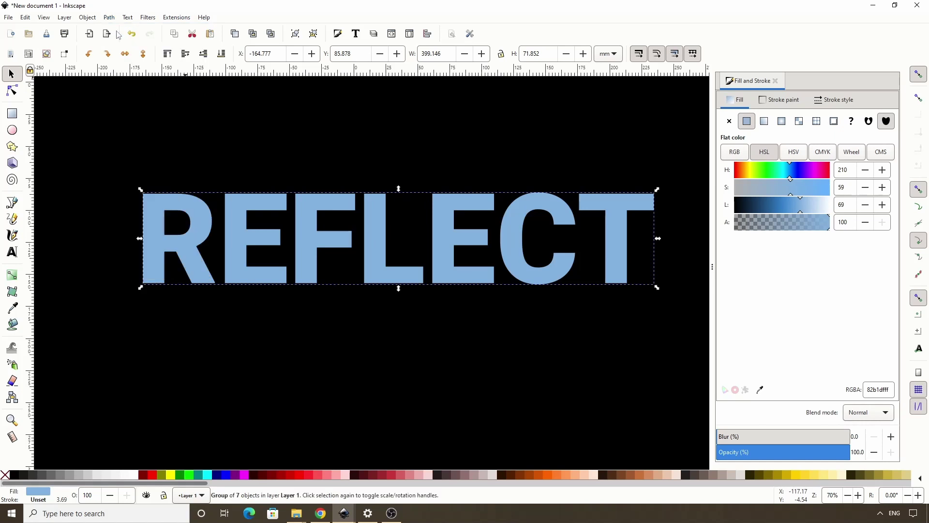
left_click(313, 33)
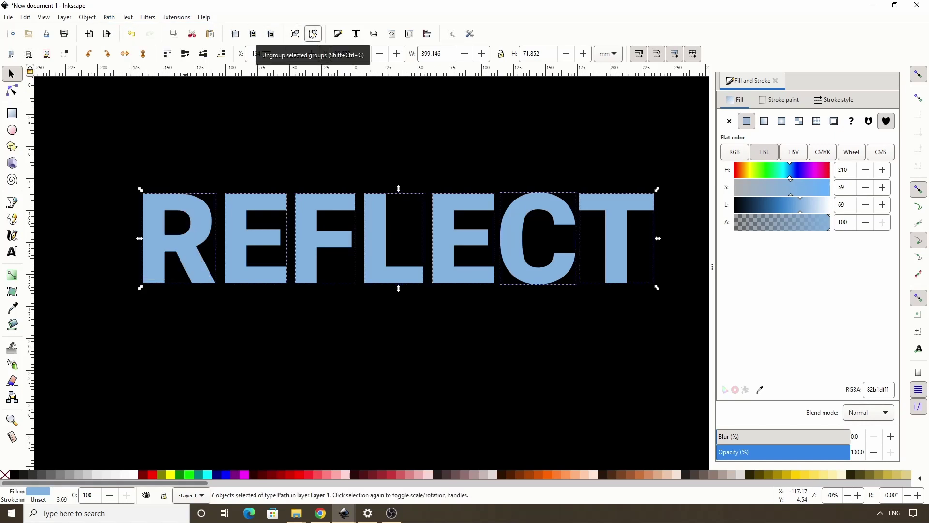
Align the letters' bottom edges and union them into one path.
left_click(428, 33)
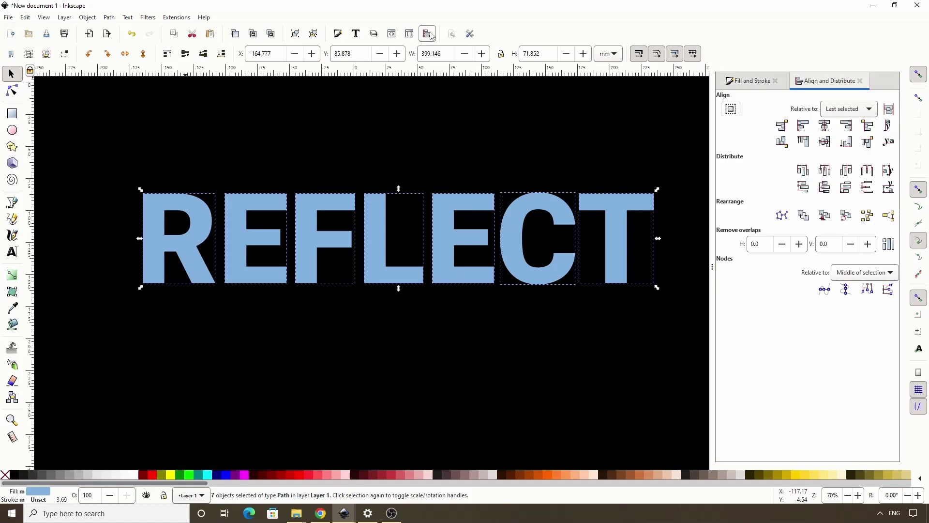
left_click(846, 143)
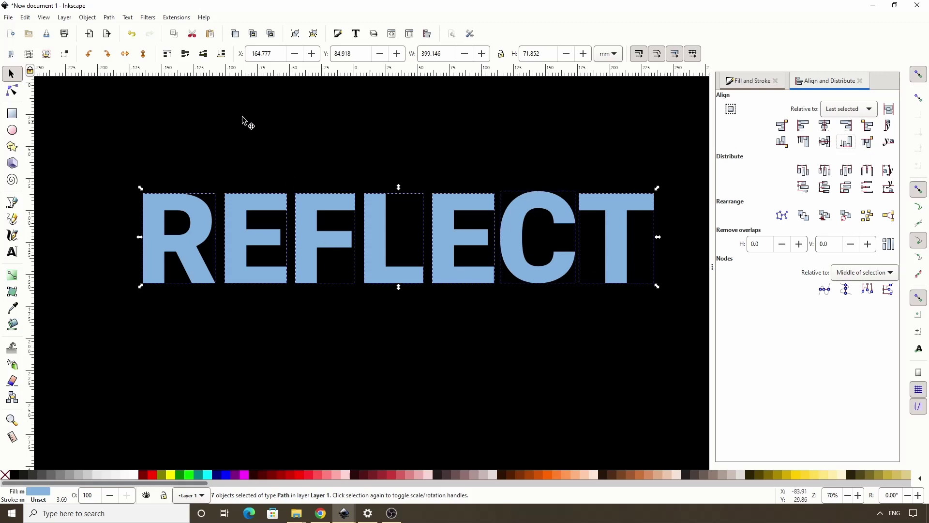
left_click(110, 17)
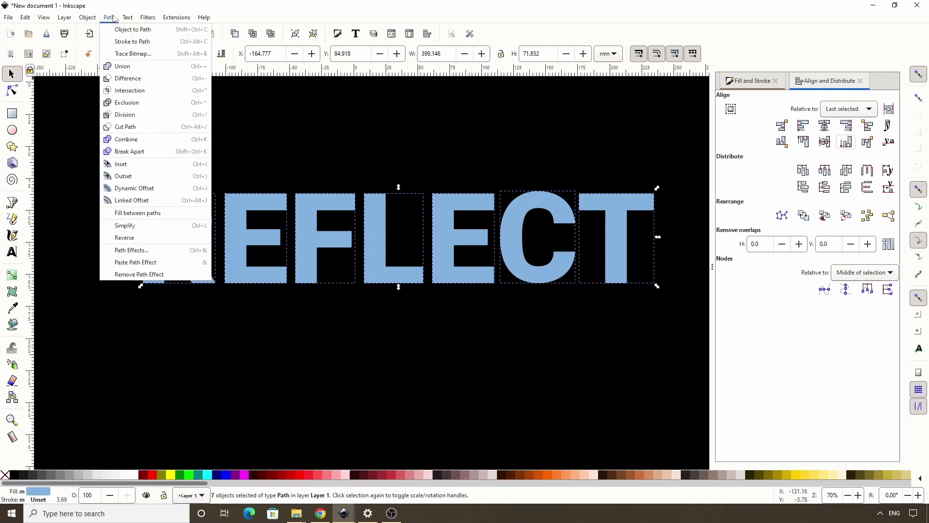
left_click(122, 66)
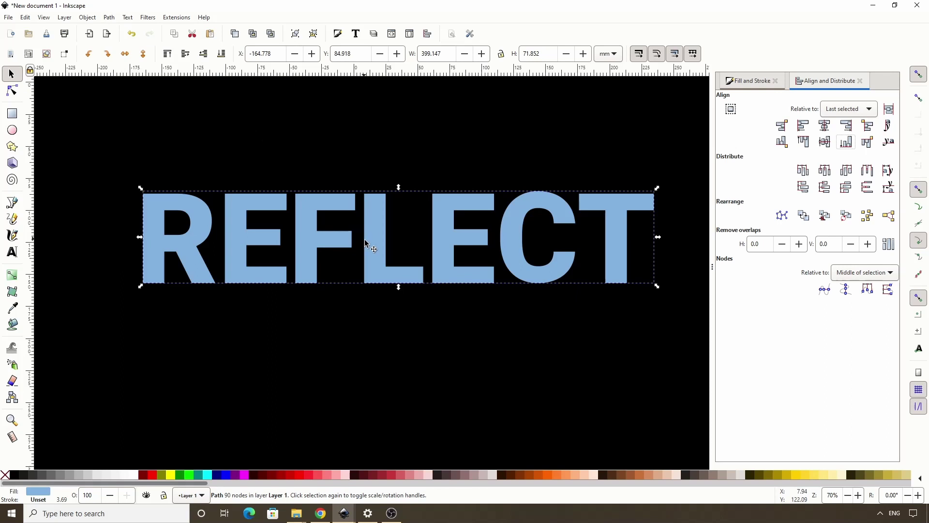
Flip the REFLECT copy vertically and, with snapping off, move it straight below the original.
scroll(376, 271, "down", 2)
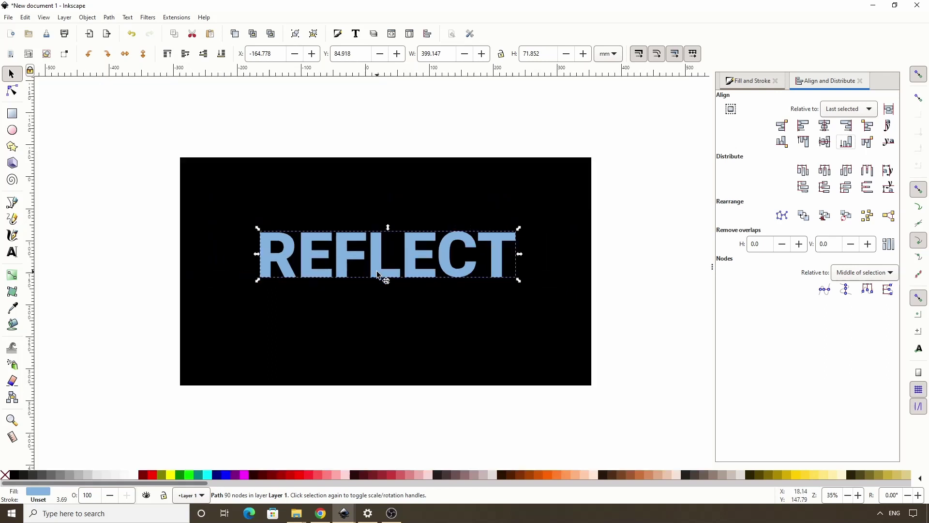
scroll(377, 242, "up", 2)
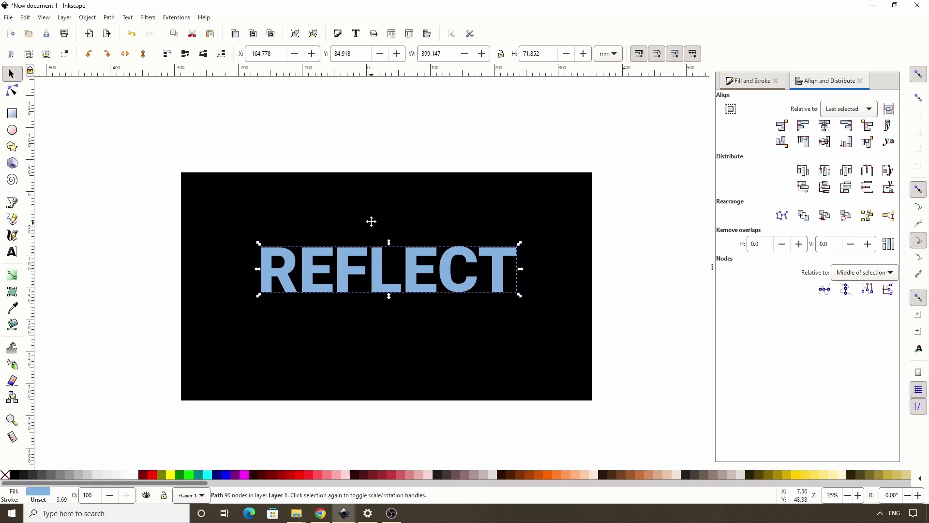
scroll(371, 222, "down", 2)
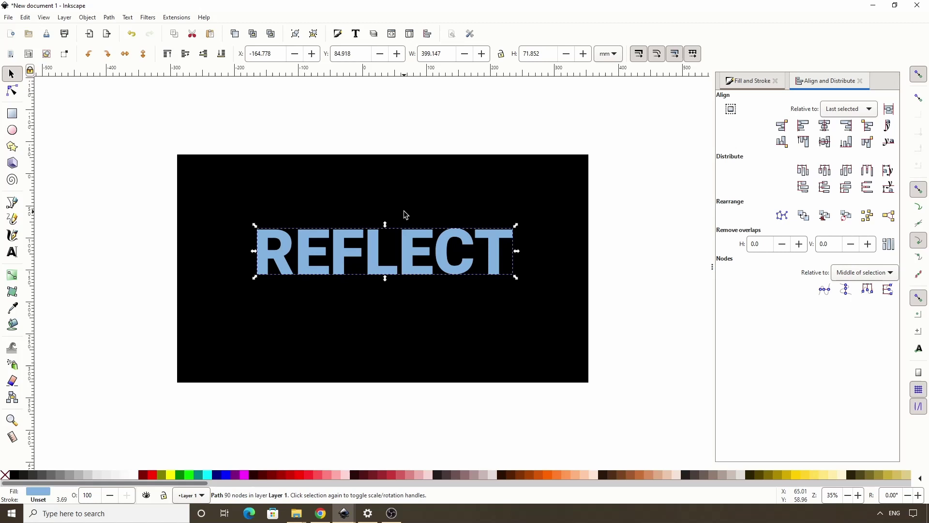
left_click(149, 58)
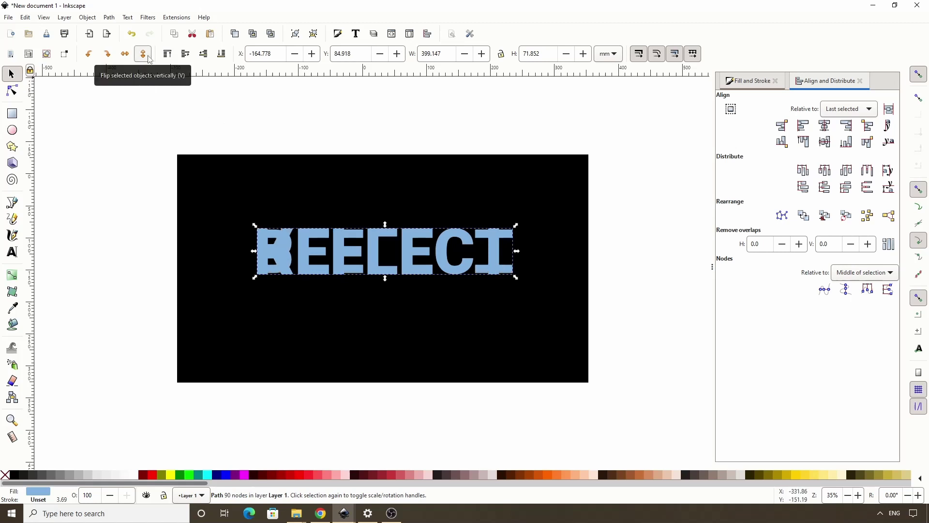
left_click(918, 73)
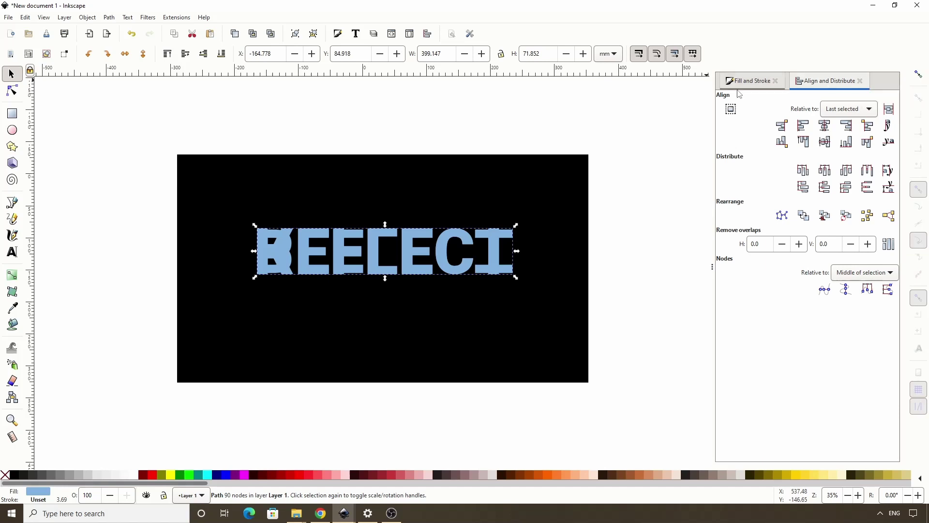
key("ctrl")
left_click_drag(409, 250, 414, 307)
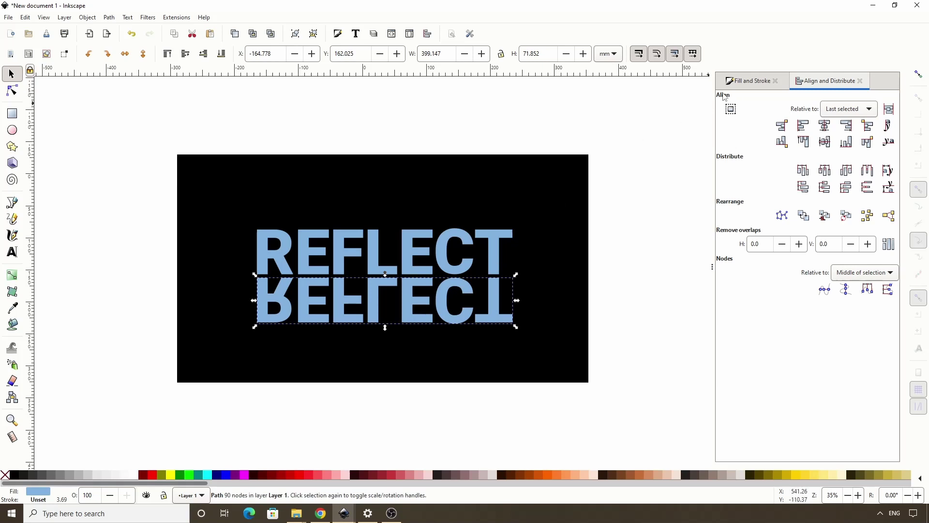
Give the flipped REFLECT a linear gradient fill running top to bottom.
left_click(744, 86)
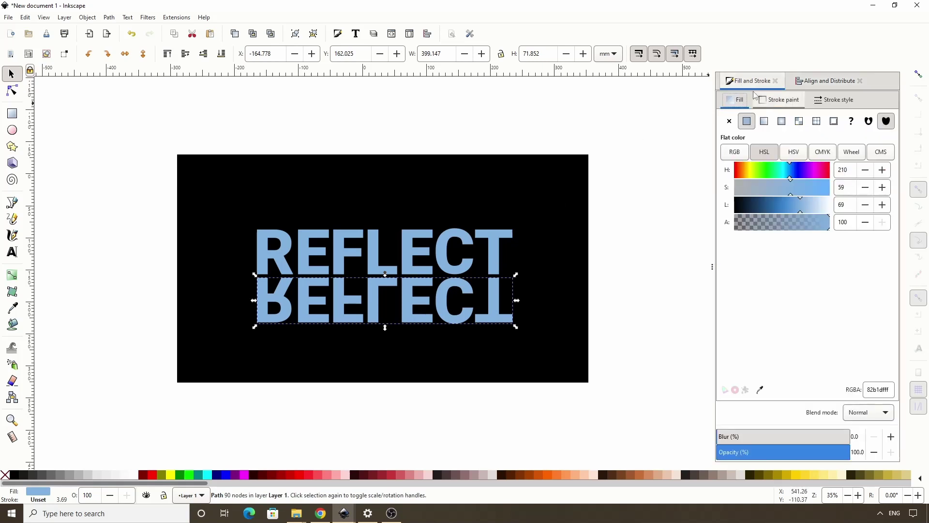
left_click(764, 122)
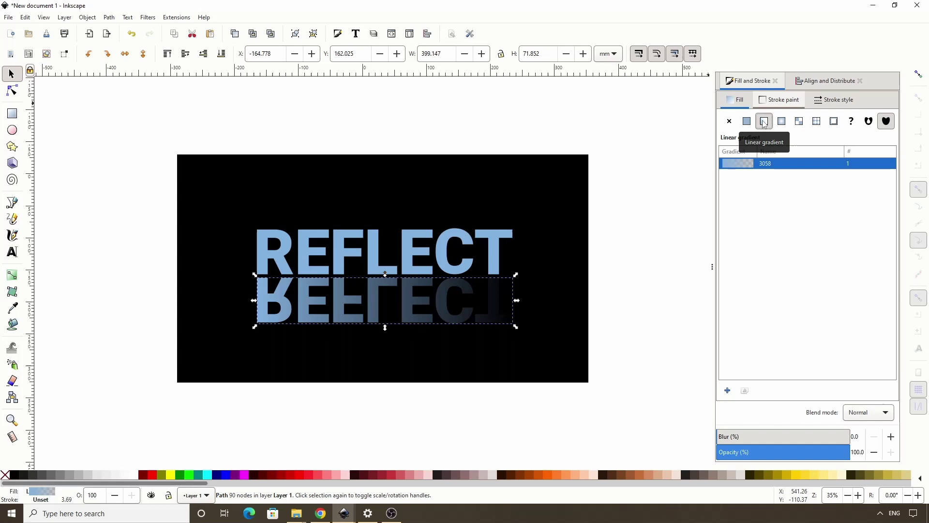
left_click(8, 279)
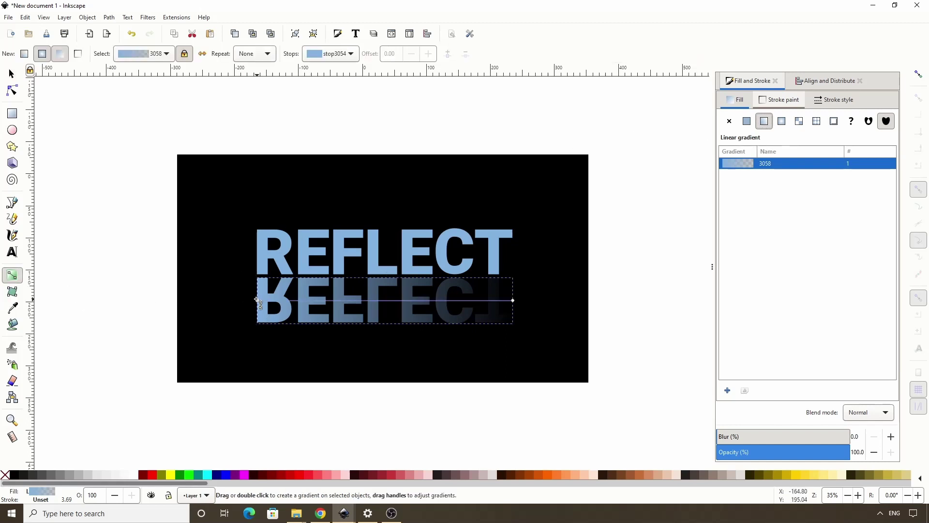
left_click_drag(258, 300, 384, 276)
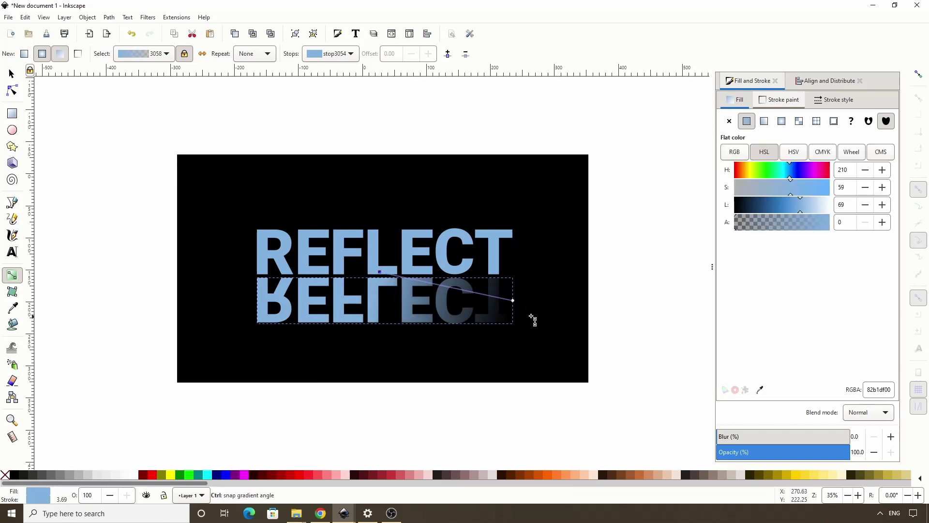
left_click_drag(515, 303, 381, 333)
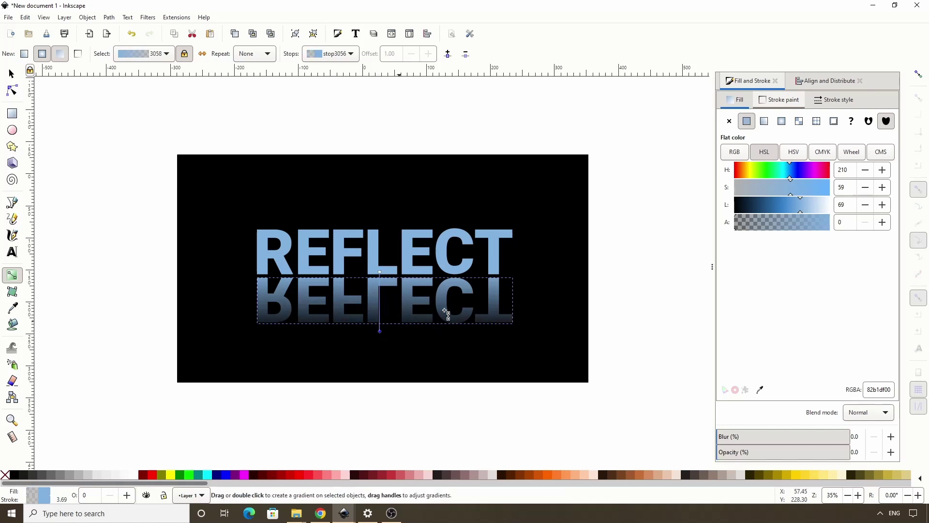
Make the bottom gradient stop a fully opaque deep navy.
left_click_drag(758, 225, 840, 223)
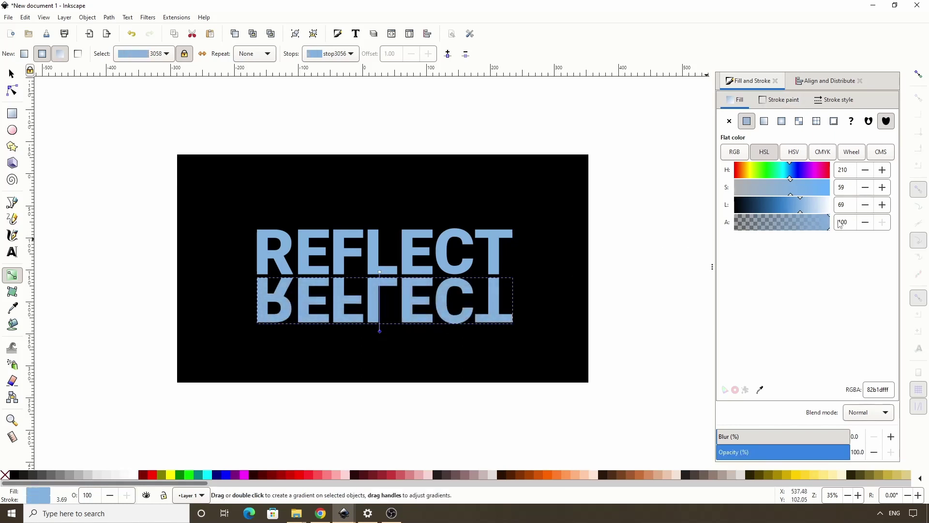
mouse_move(790, 207)
left_mouse_down()
mouse_move(780, 209)
mouse_move(801, 196)
mouse_move(801, 176)
left_mouse_up()
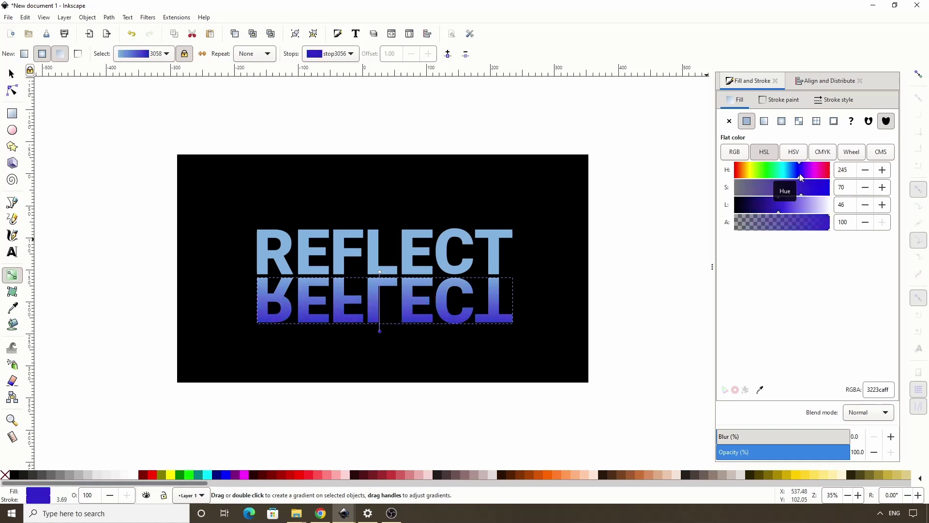
left_click(799, 176)
left_click_drag(780, 207, 756, 210)
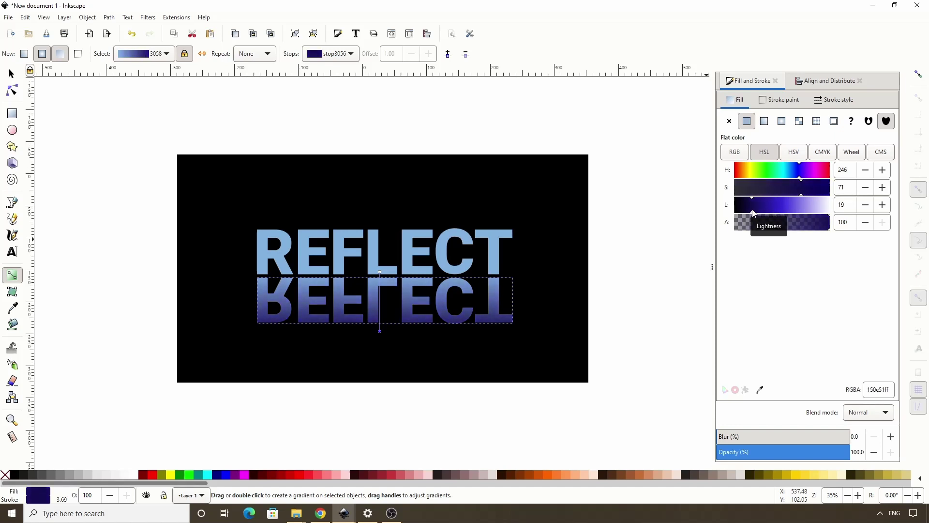
Add a middle gradient stop and tune it to blue 1d4283 (HSL 218, 64, 31).
double_click(380, 302)
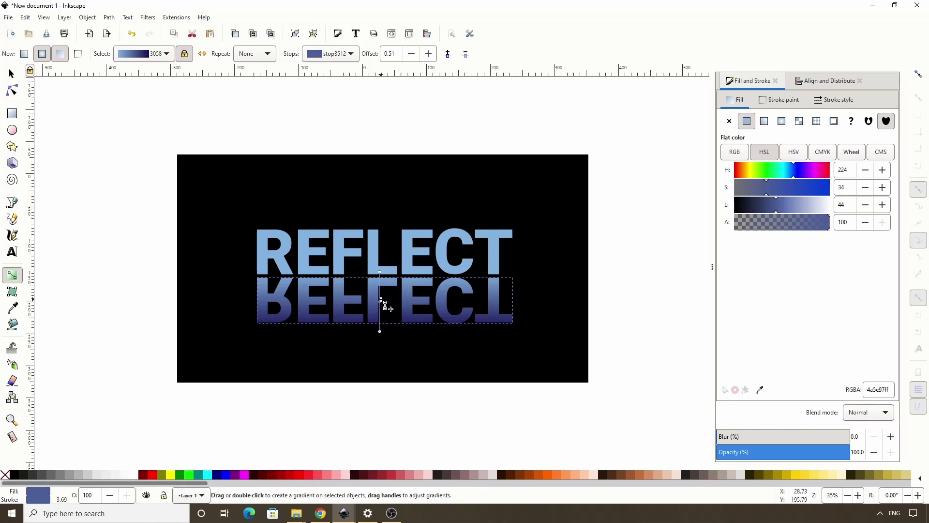
left_click(770, 212)
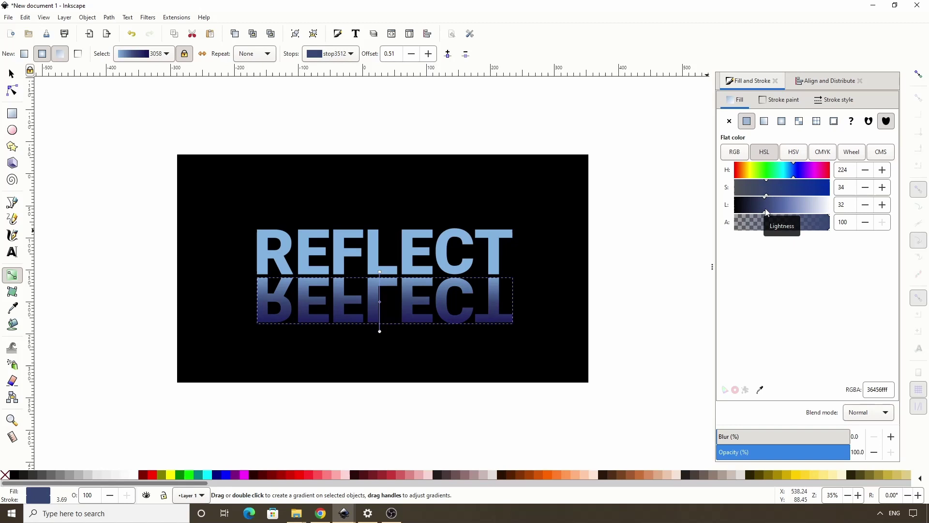
left_click(791, 193)
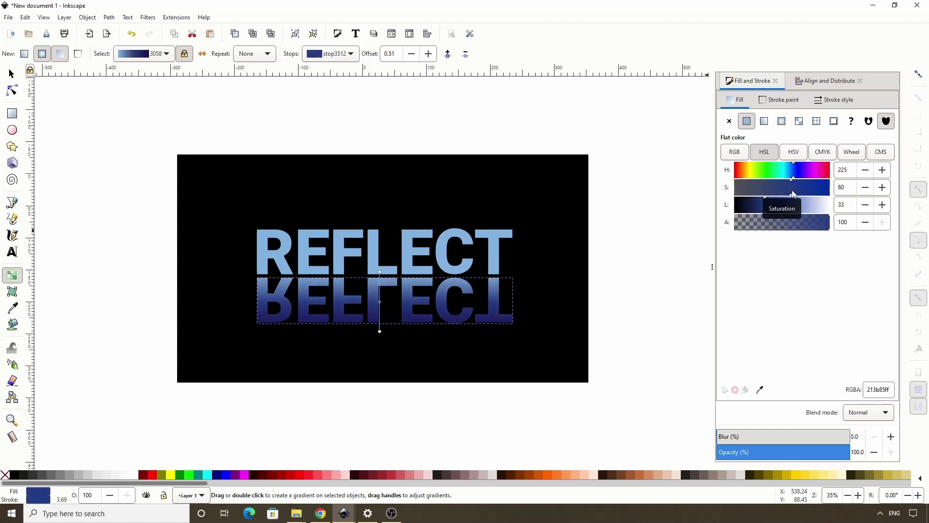
left_click(792, 175)
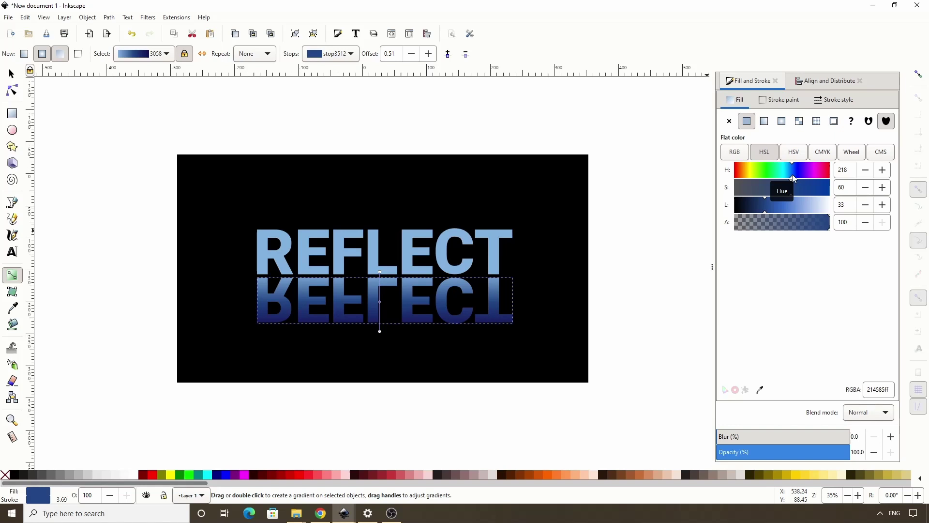
left_click(795, 193)
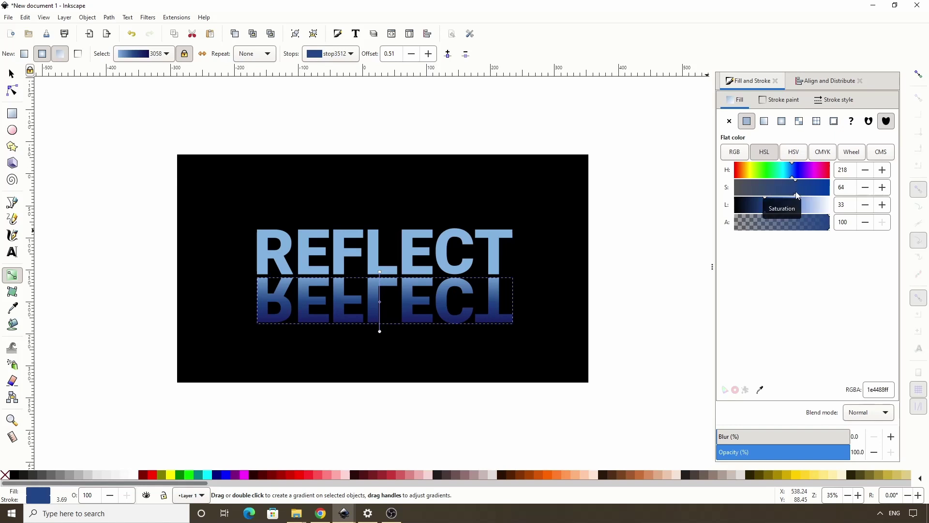
left_click(763, 210)
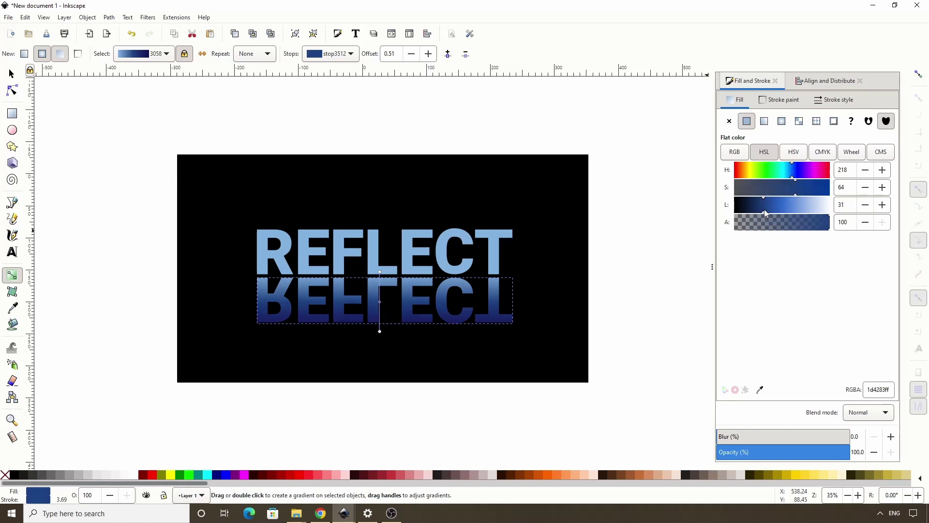
Draw a closed Bezier outline around the reflection with a wavy bottom and straight top edge.
left_click(15, 202)
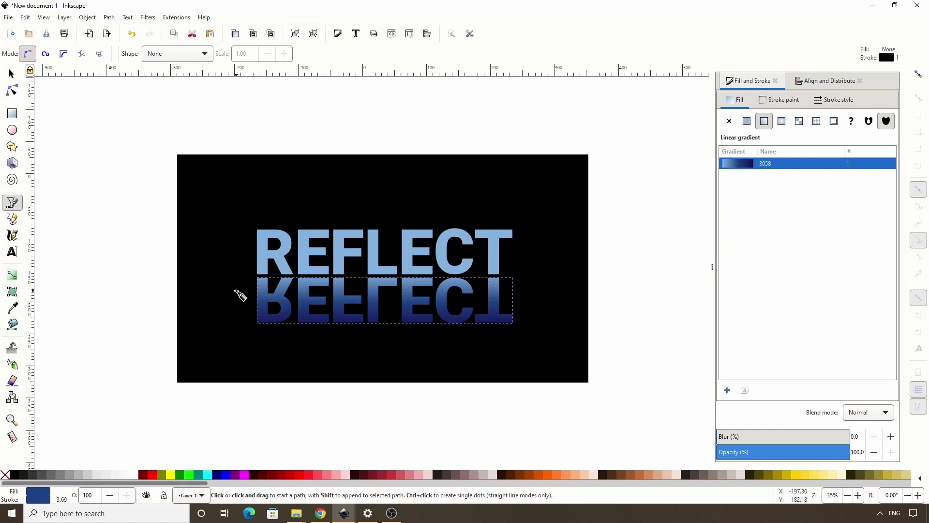
left_click(243, 264)
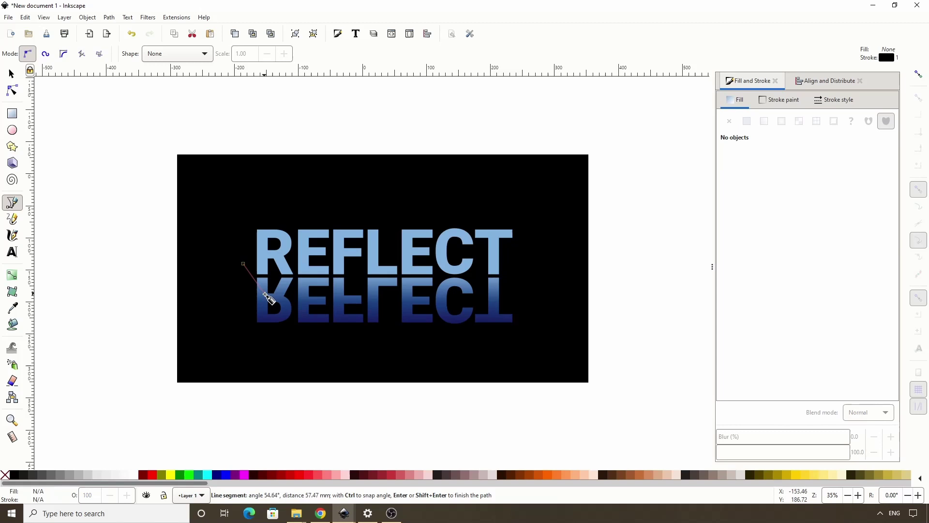
left_click_drag(265, 294, 249, 309)
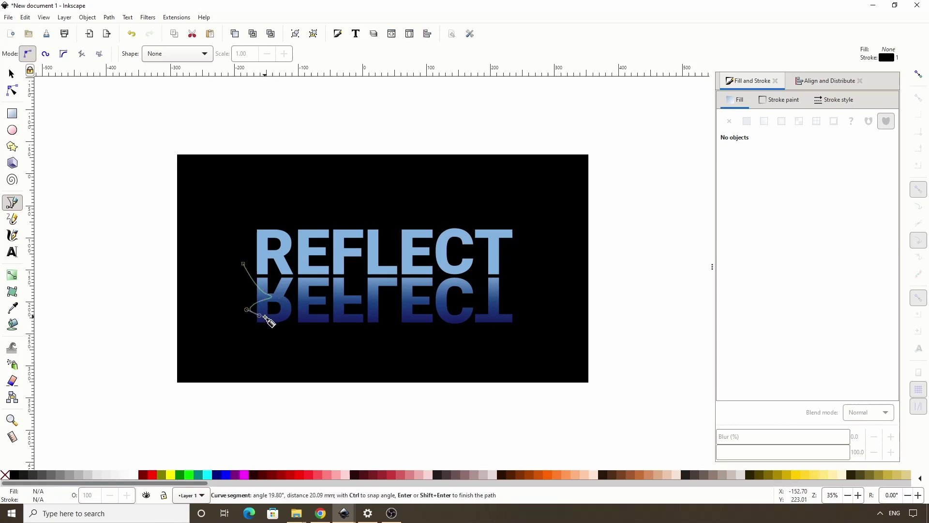
left_click_drag(312, 323, 383, 328)
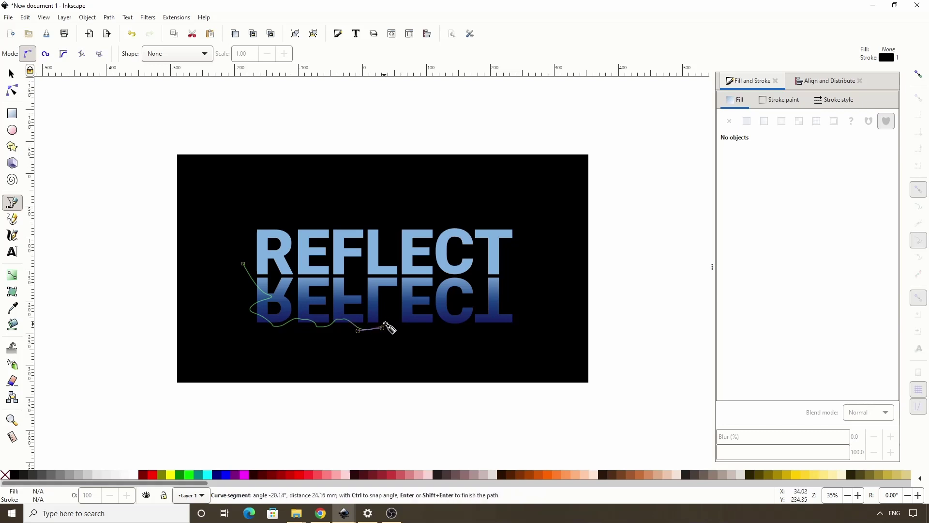
left_click(407, 317)
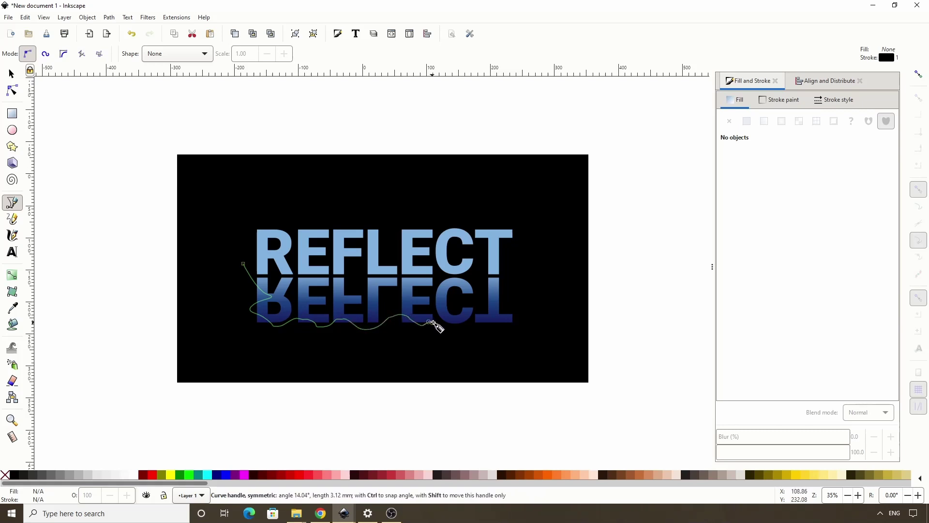
left_click_drag(435, 324, 488, 326)
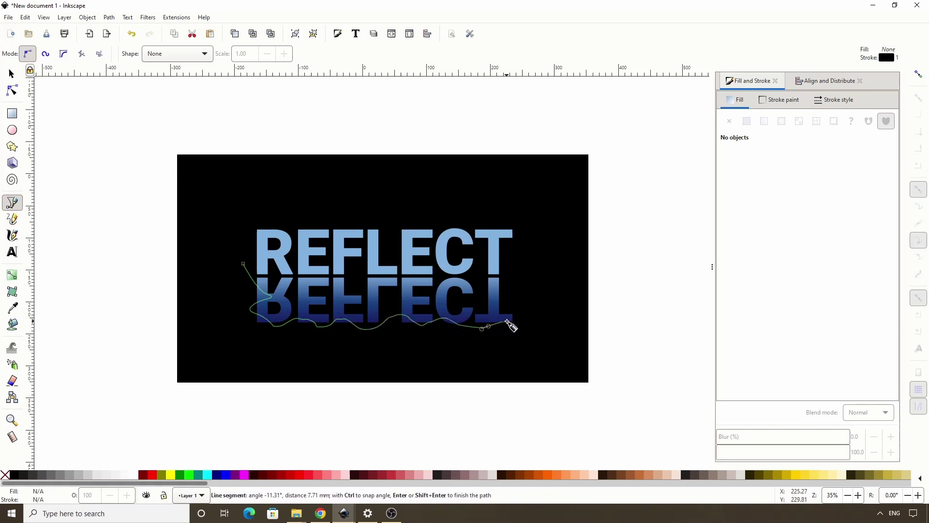
left_click_drag(508, 293, 511, 292)
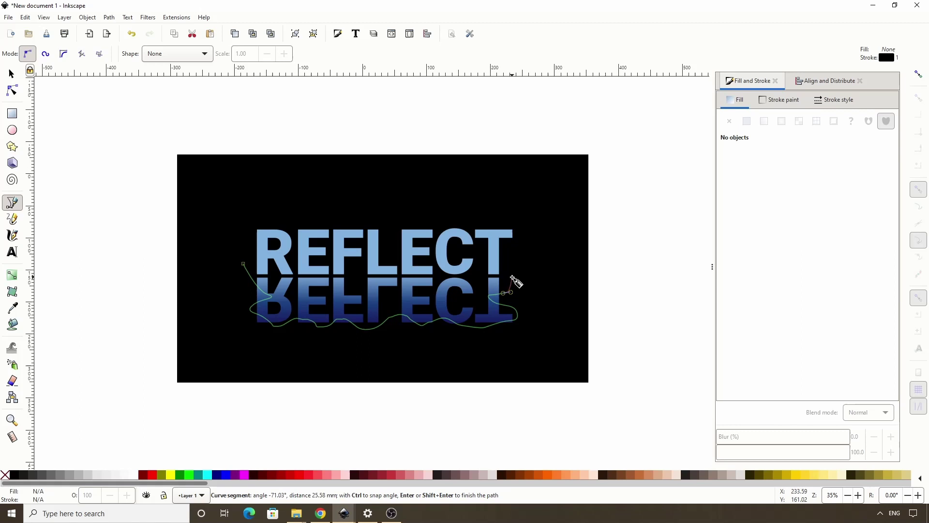
left_click(506, 260)
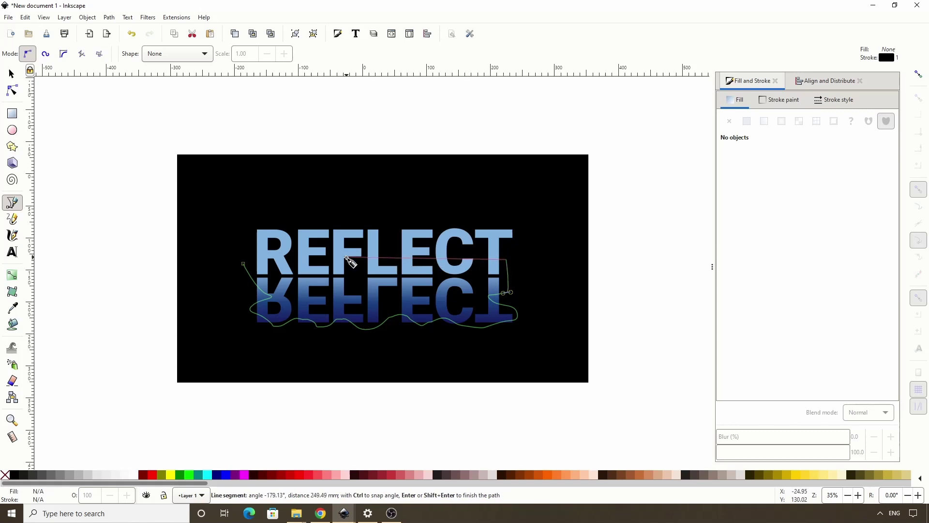
left_click(347, 258)
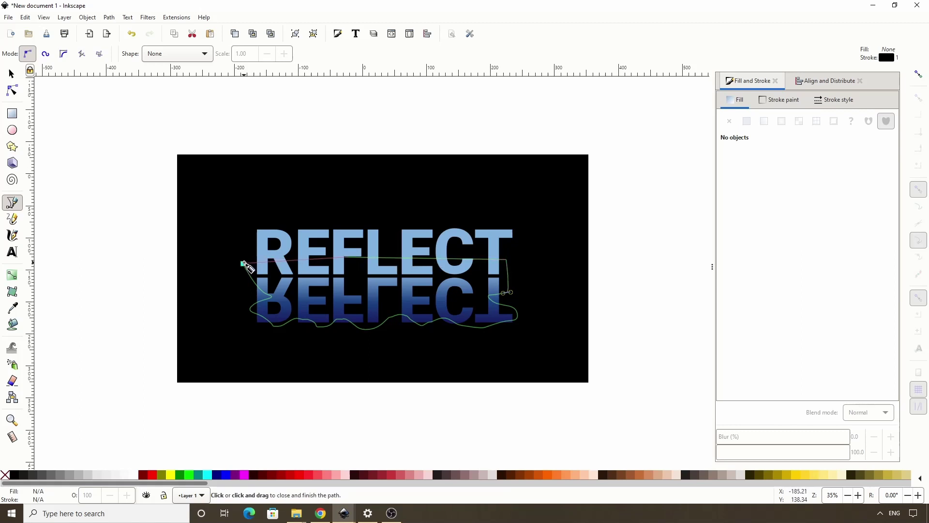
left_click(243, 264)
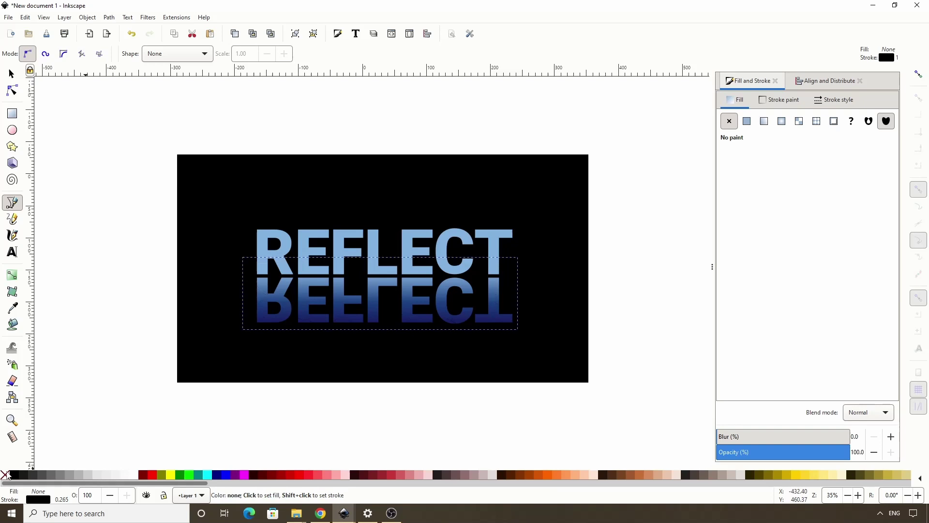
Remove the wavy shape's outline and fill it solid red.
left_click(6, 474, "shift")
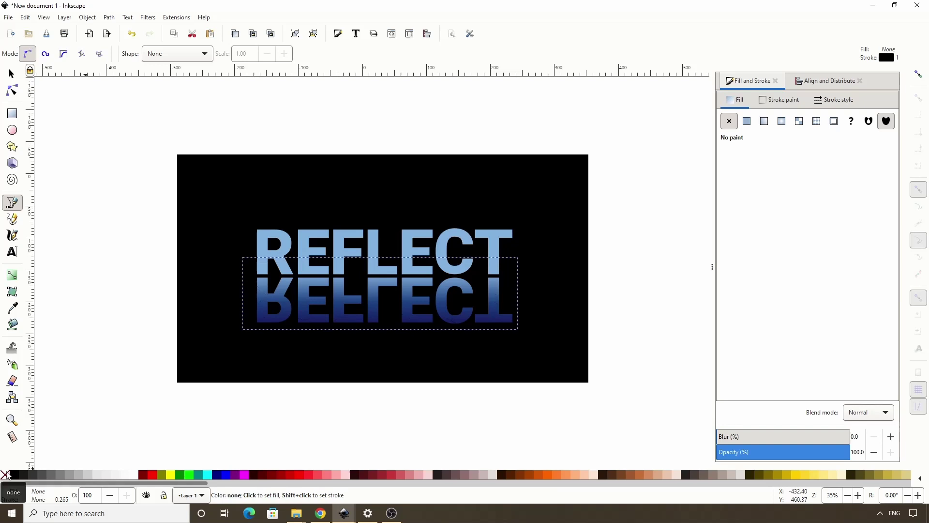
left_click(153, 474)
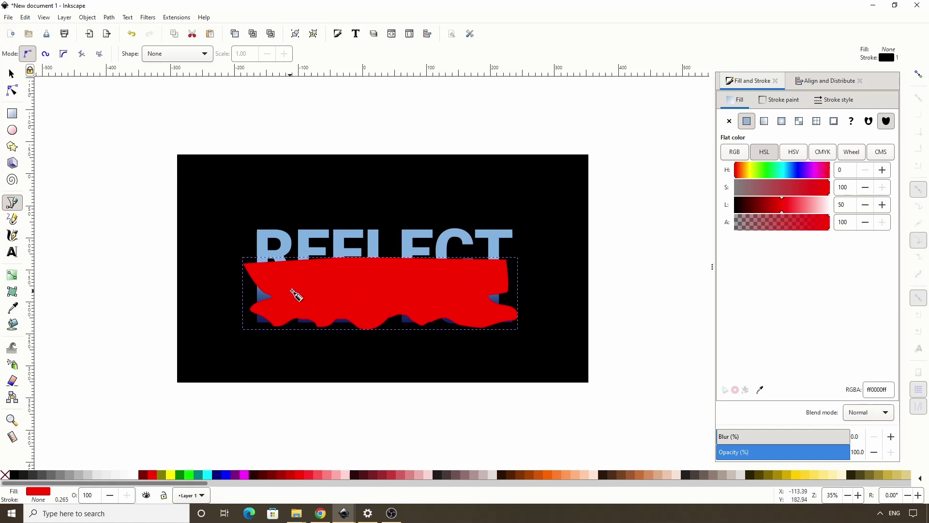
key("Escape")
Draw a small closed Bezier outline inside the red shape's left part.
left_click(274, 274)
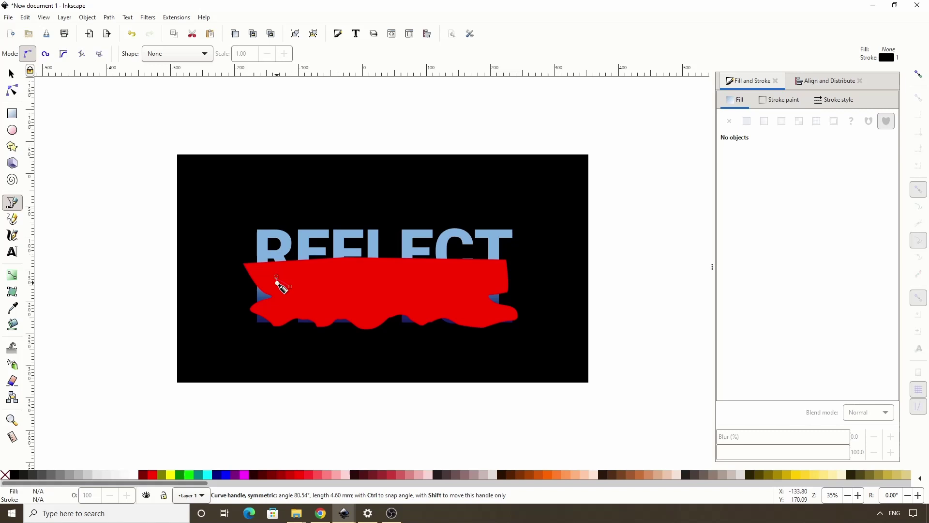
left_click(281, 302)
left_click(295, 304)
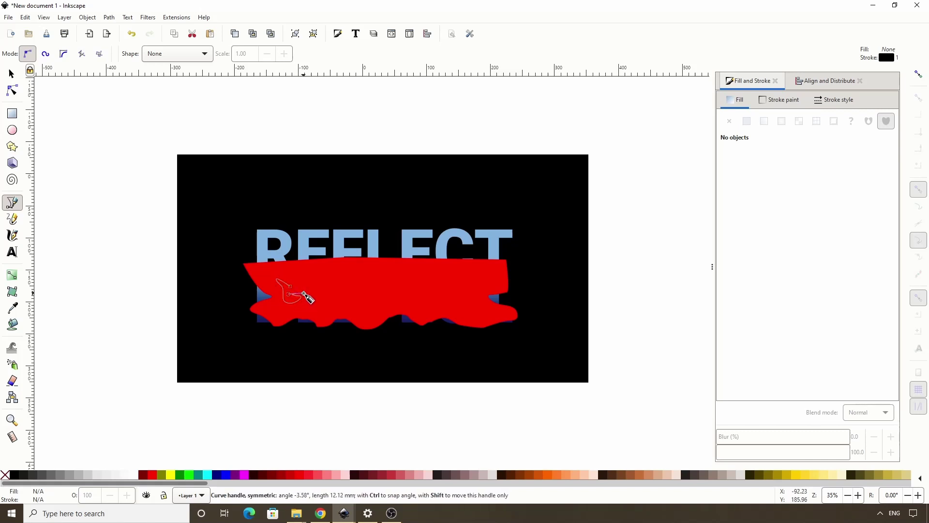
left_click(304, 293)
left_click(294, 290)
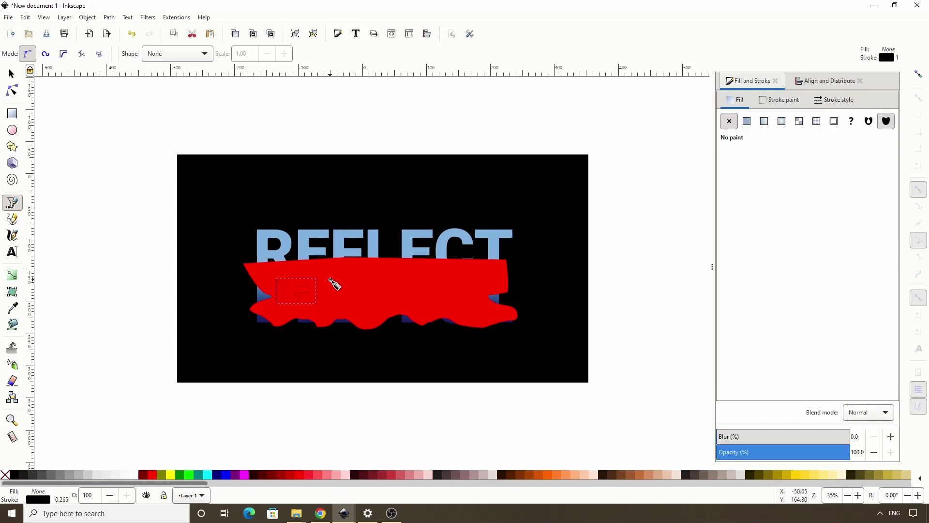
Cut the first small outline out of the red shape to form a hole.
left_click(12, 74)
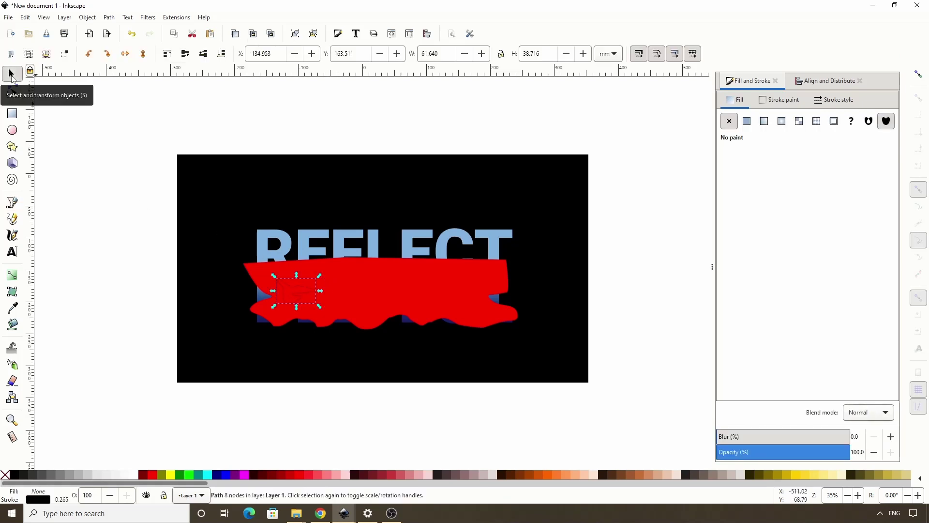
left_click(390, 283, "shift")
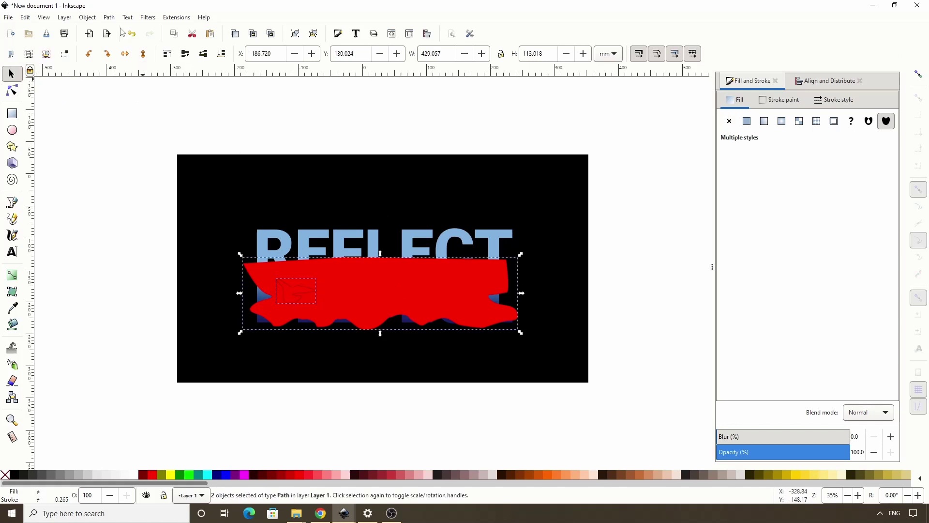
left_click(109, 17)
left_click(134, 78)
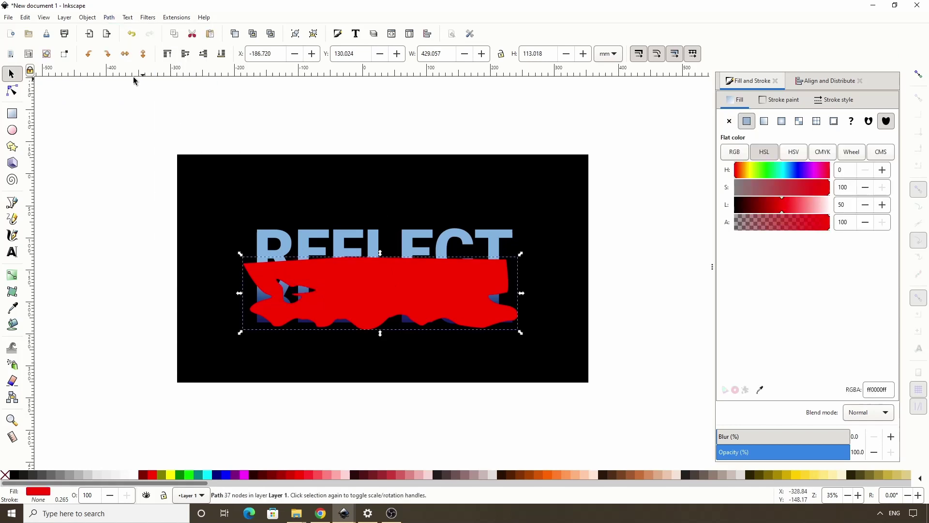
Draw a second ripple outline and cut it out of the red shape.
left_click(12, 202)
left_click(339, 281)
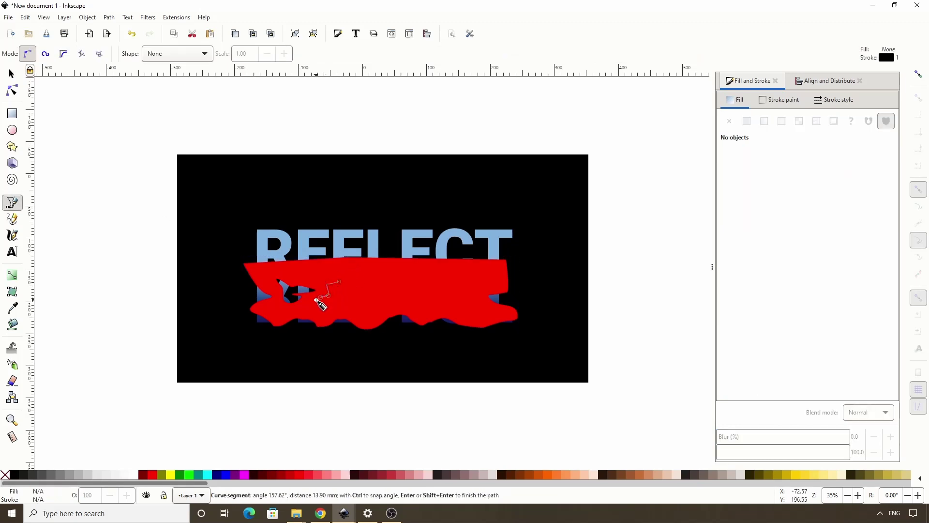
left_click_drag(335, 295, 369, 290)
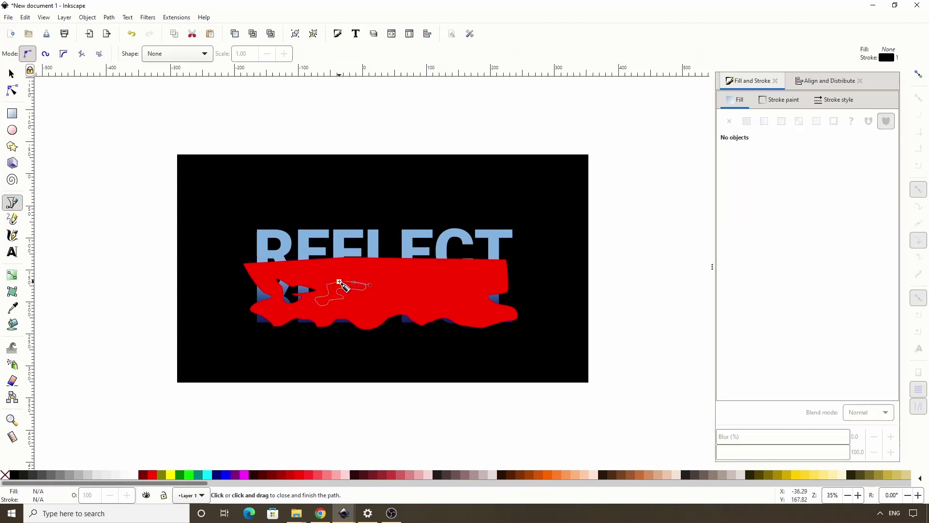
left_click(341, 283)
key("s")
left_click(428, 281, "shift")
left_click(109, 17)
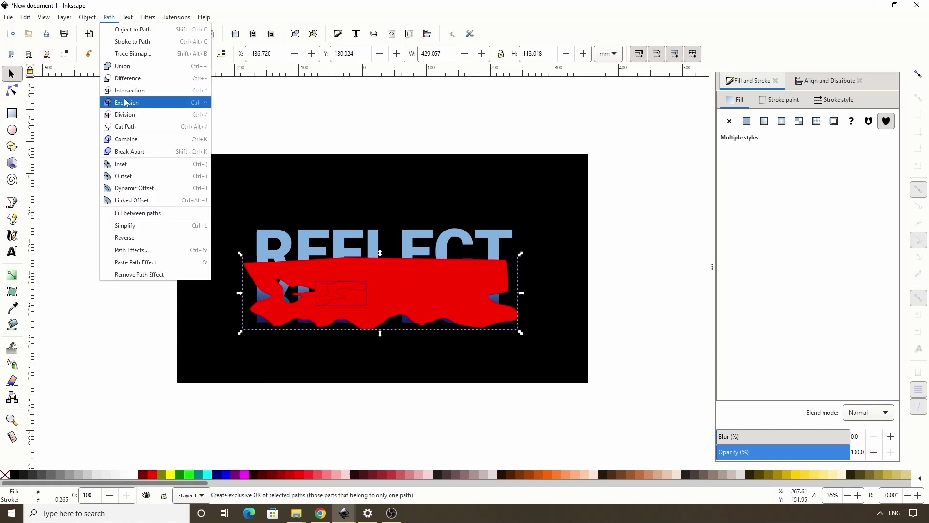
left_click(128, 79)
Draw a third ripple outline in the middle and cut it out of the red shape.
key("b")
left_click(382, 299)
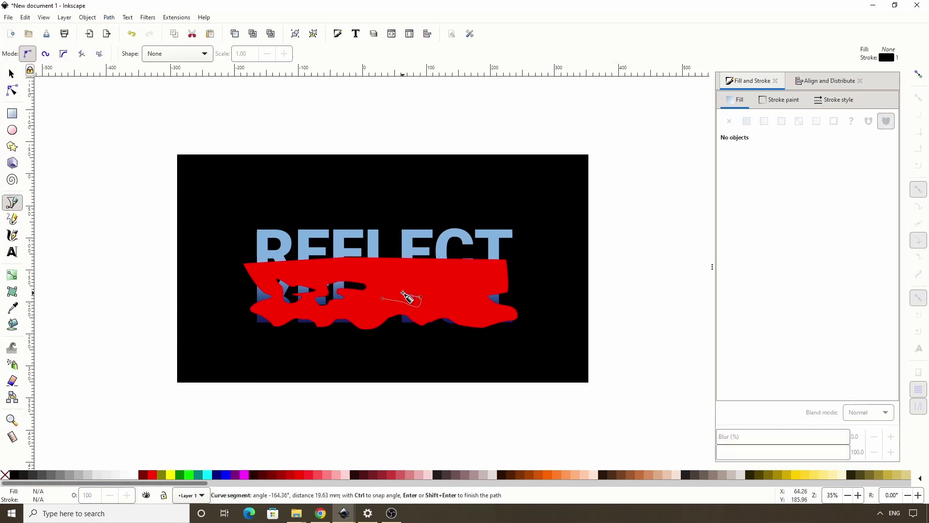
mouse_move(417, 302)
left_mouse_down()
mouse_move(436, 306)
mouse_move(431, 292)
mouse_move(398, 290)
mouse_move(386, 305)
left_mouse_up()
left_click(12, 73)
left_click(331, 290, "shift")
left_click(109, 17)
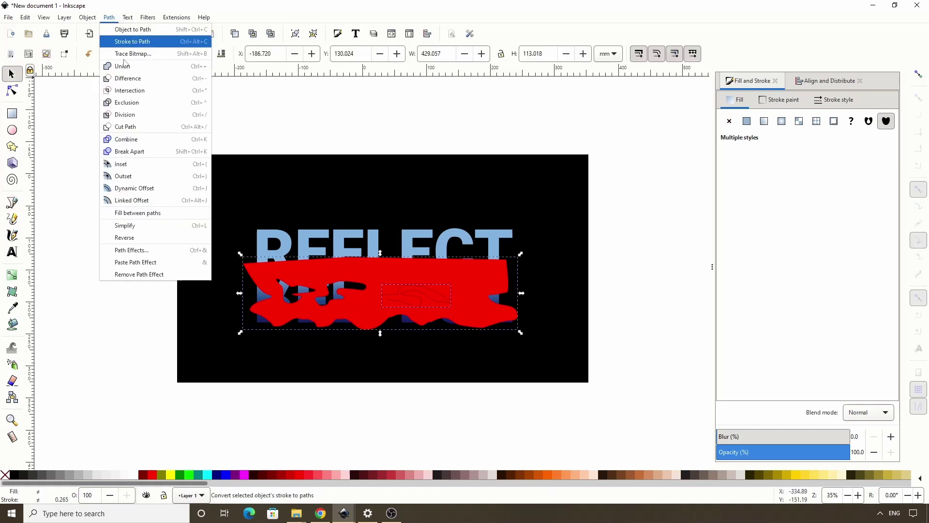
left_click(128, 78)
Draw a fourth ripple outline over the right part and select it with the red shape.
key("b")
left_click(486, 292)
left_click(465, 297)
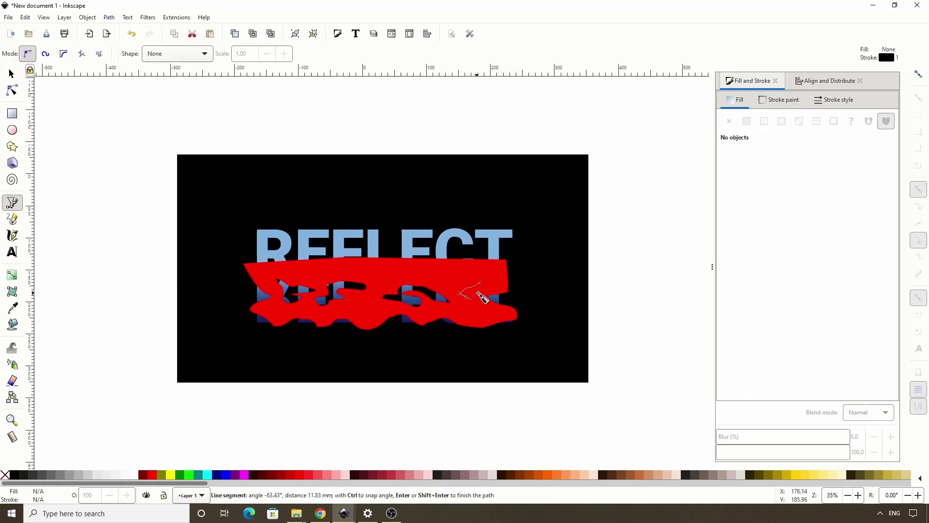
left_click(472, 277)
left_click(485, 292)
key("s")
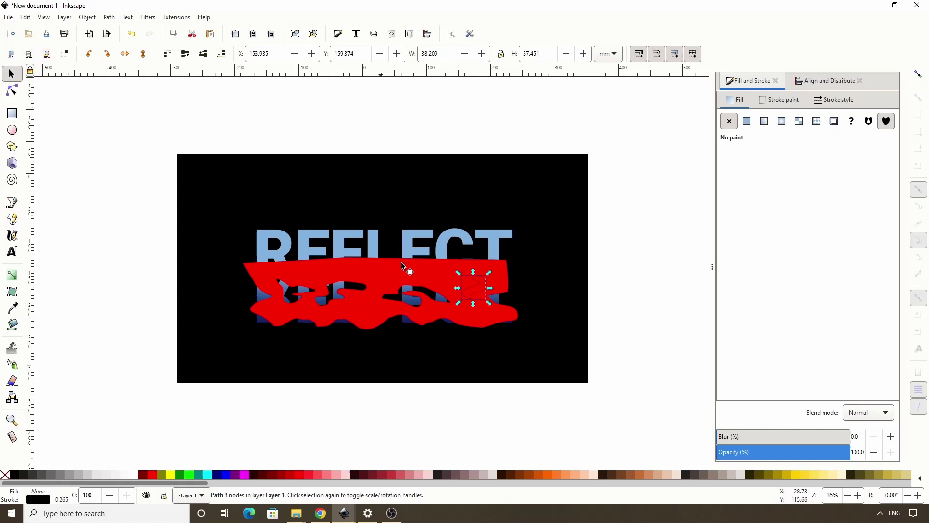
left_click(401, 263, "shift")
left_click(109, 17)
Intersect the reflected REFLECT text with the red ripple shape to leave wavy gaps.
left_click(128, 78)
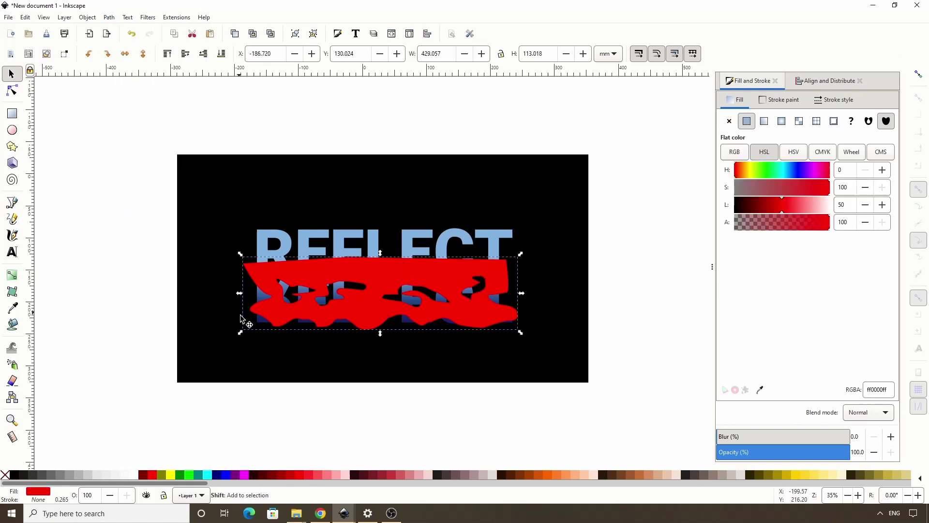
left_click(262, 301, "shift")
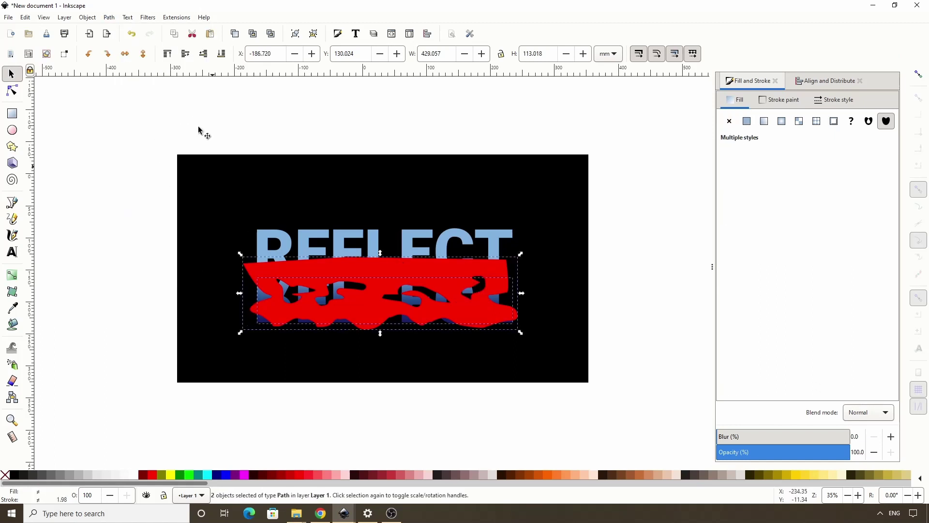
left_click(110, 19)
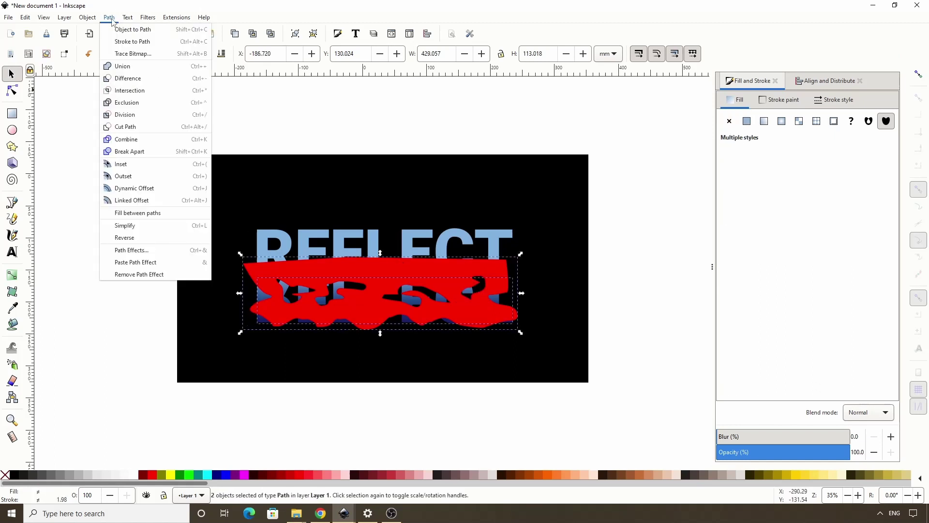
left_click(129, 91)
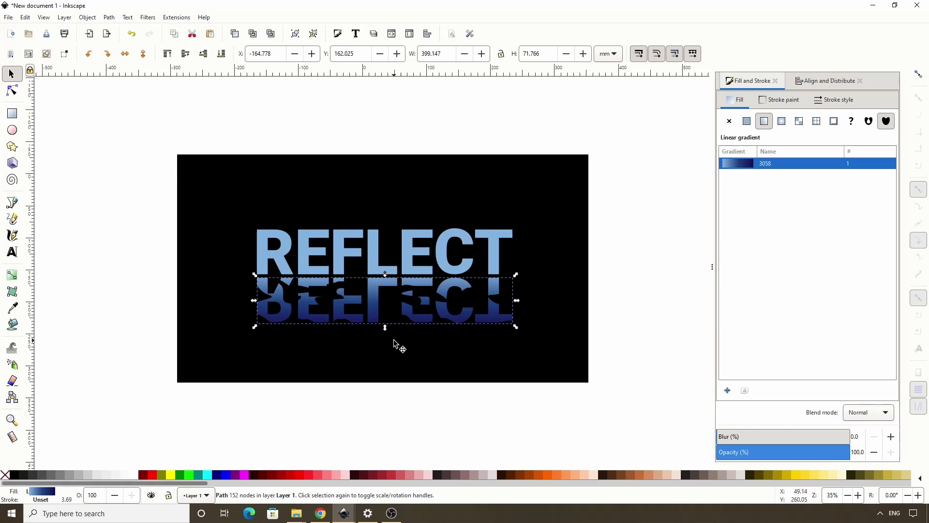
Select all the reflection's nodes and insert new nodes four times to densify the path.
left_click(12, 90)
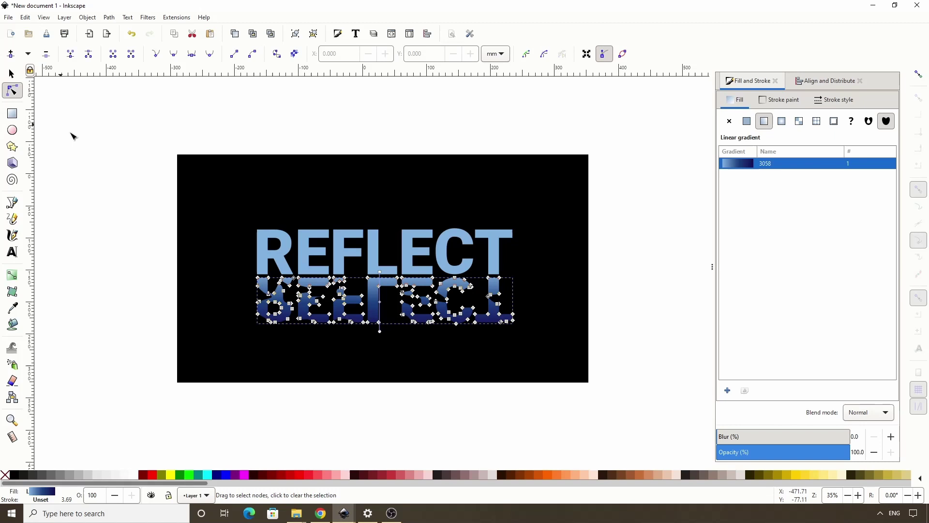
key("ctrl+a")
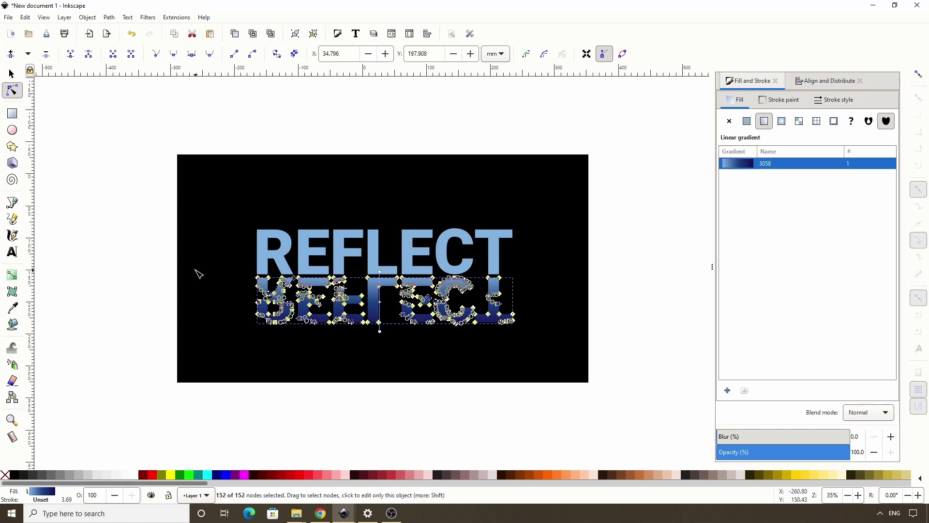
left_click(17, 55)
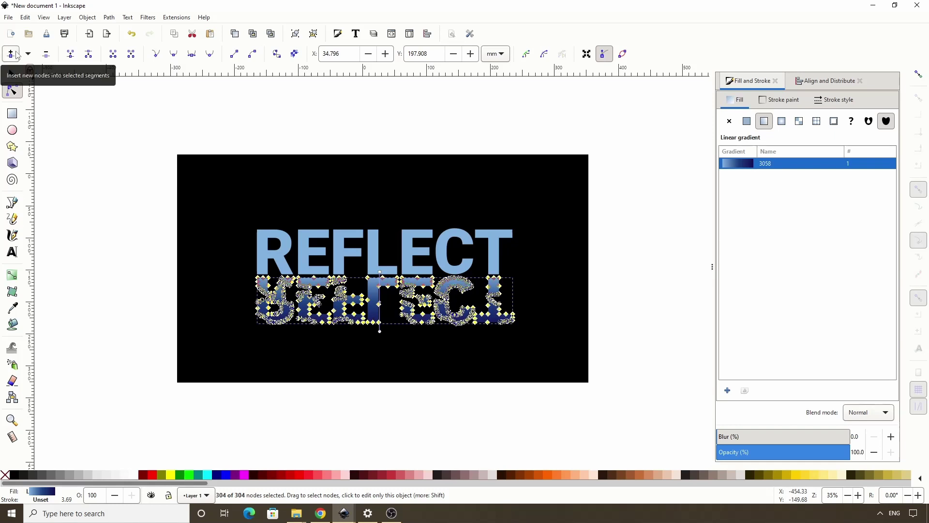
left_click(17, 55)
left_click(17, 55)
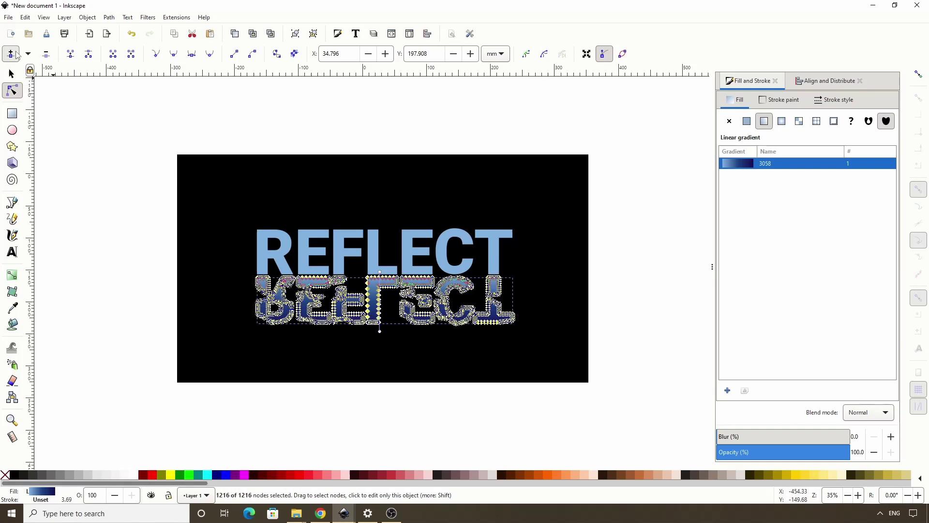
left_click(17, 54)
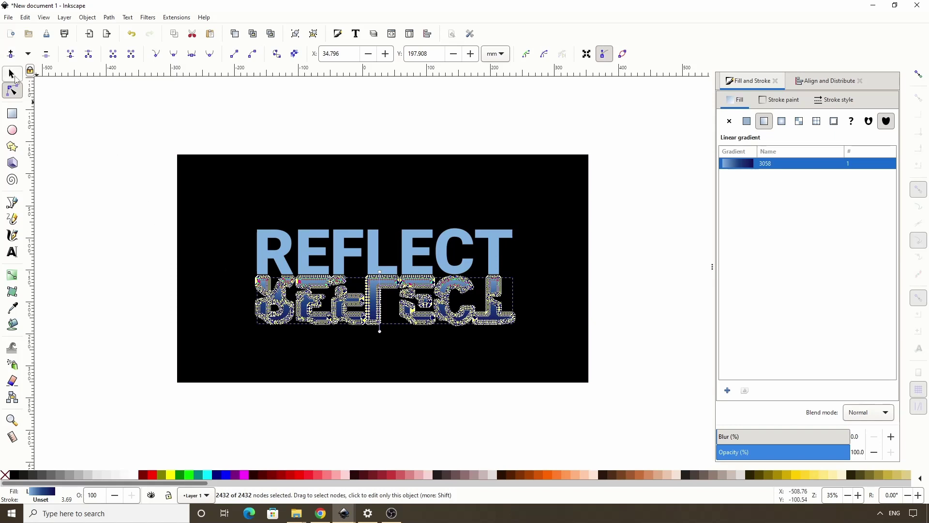
Return to the Selector tool and bring up Extensions > Modify Path.
left_click(11, 74)
left_click(177, 17)
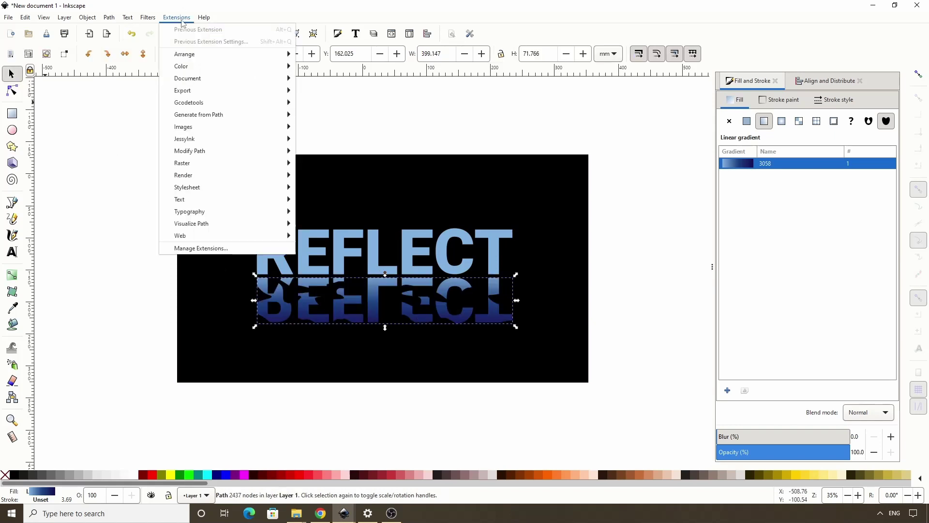
mouse_move(207, 151)
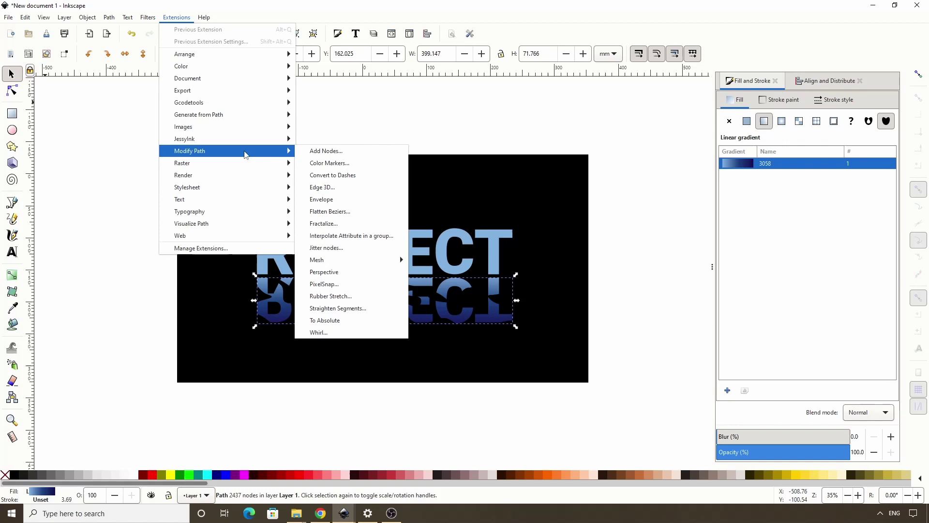
Live-preview Jitter nodes at 9.8 px X, 0 Y, shifting both nodes and node handles.
left_click(327, 248)
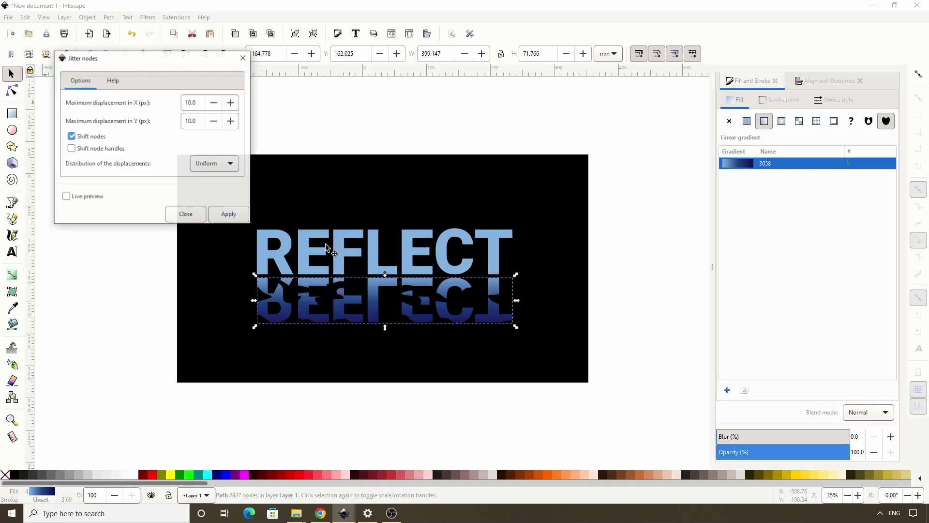
left_click(80, 198)
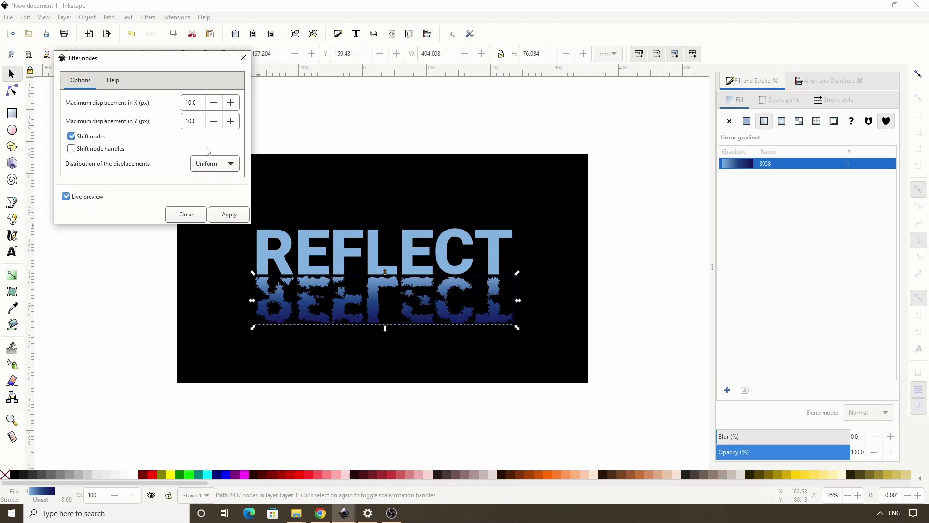
double_click(195, 122)
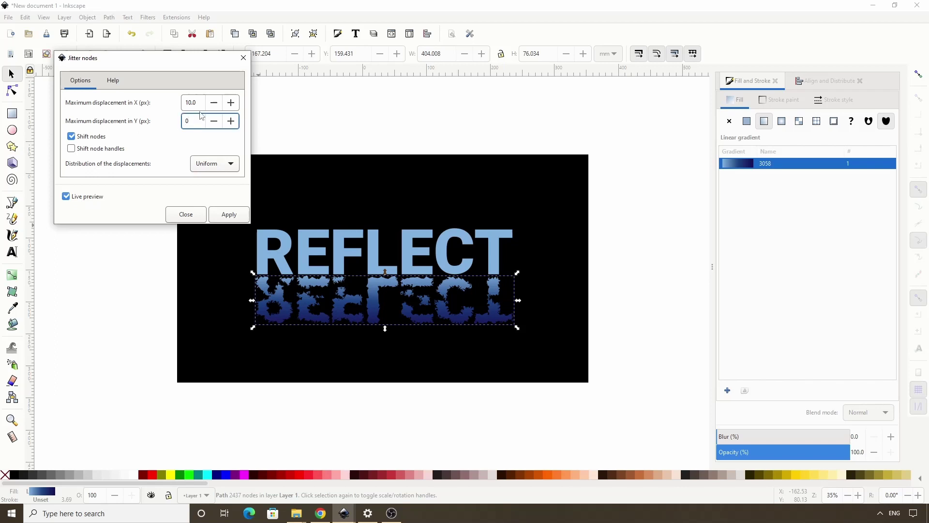
type("0")
left_click(196, 102)
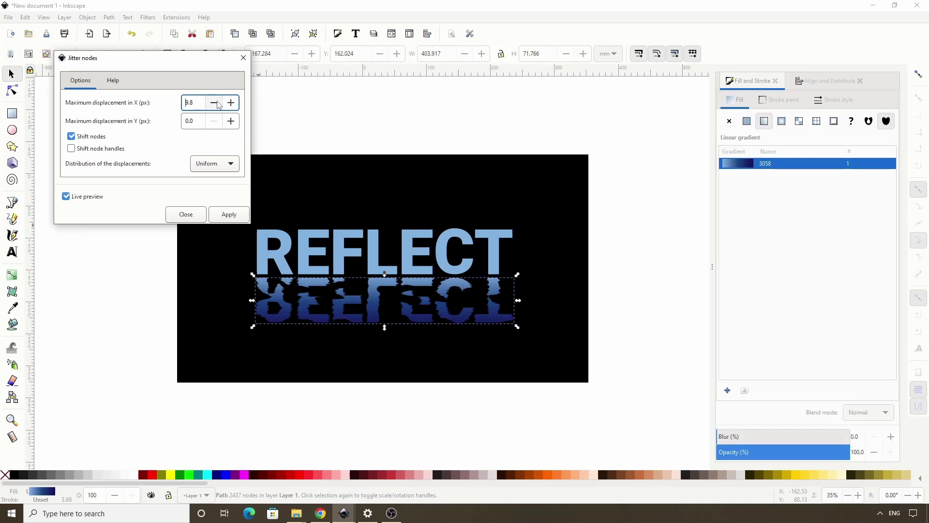
left_click(84, 153)
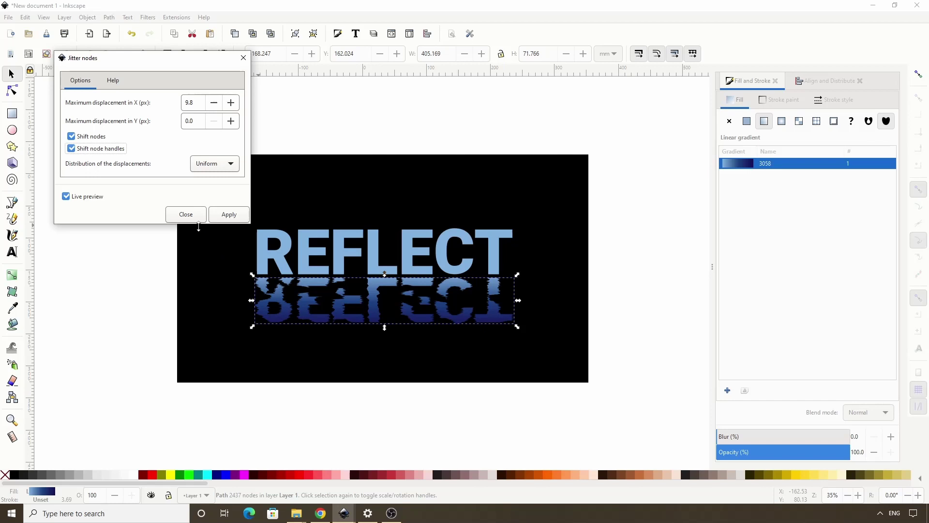
Compare Pareto, Gaussian and Log-normal distributions, then apply Gaussian jitter and close the dialog.
left_click(210, 166)
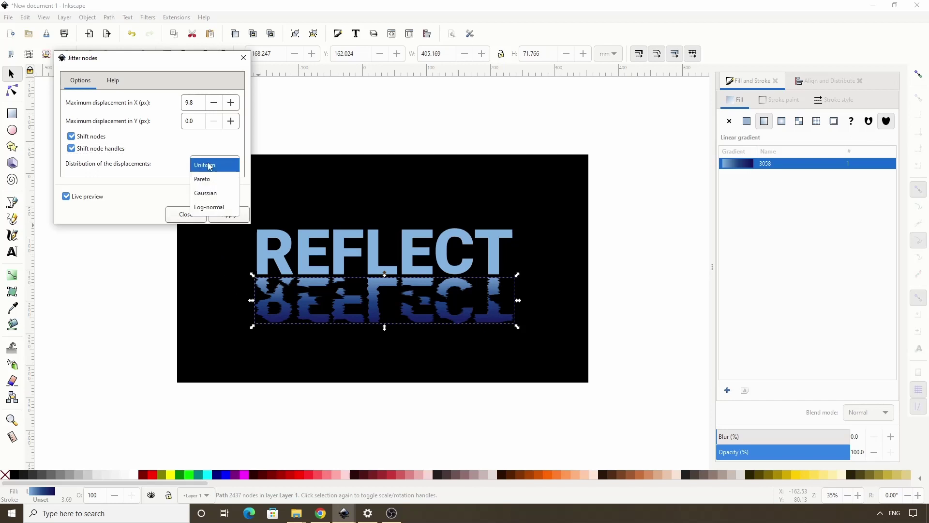
left_click(211, 178)
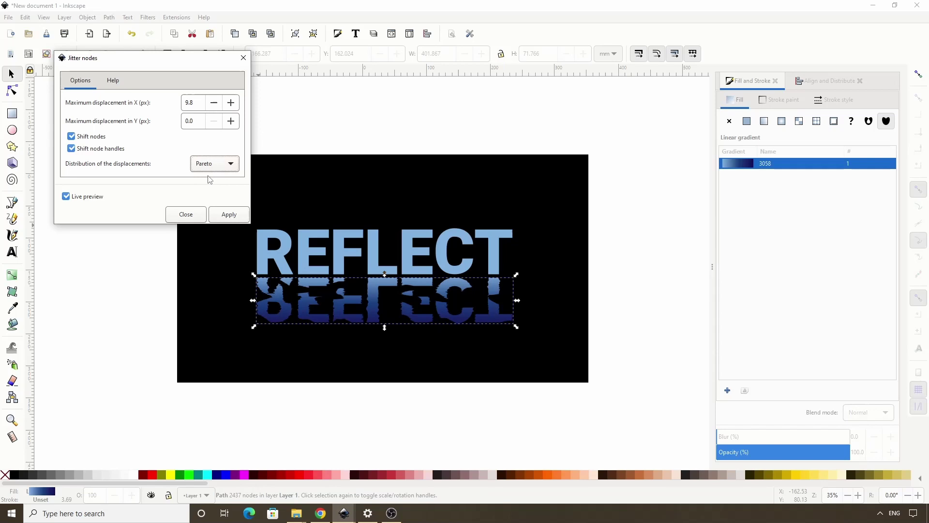
left_click(212, 166)
left_click(213, 172)
left_click(212, 166)
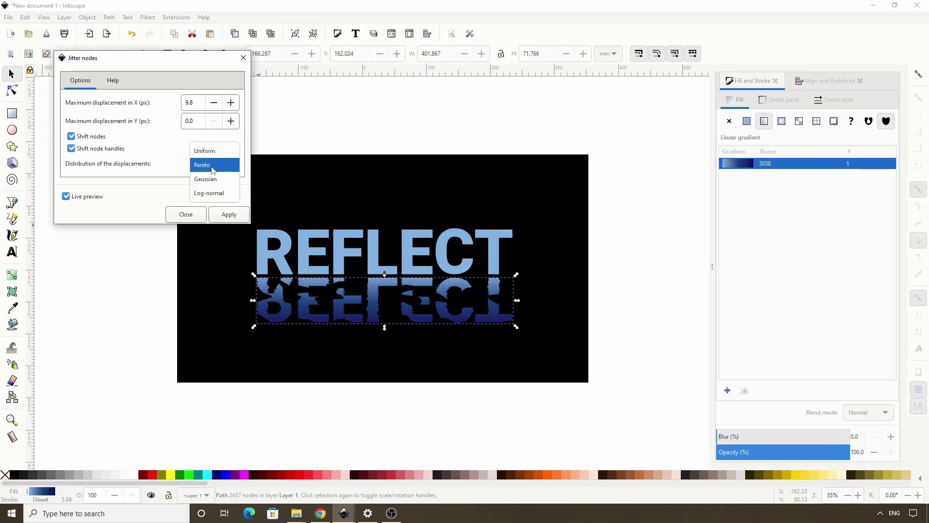
left_click(212, 179)
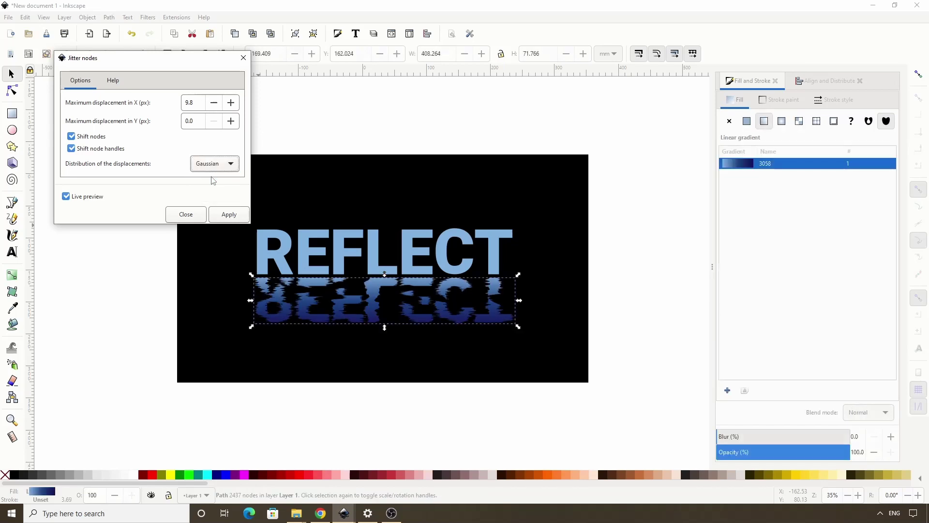
left_click(215, 166)
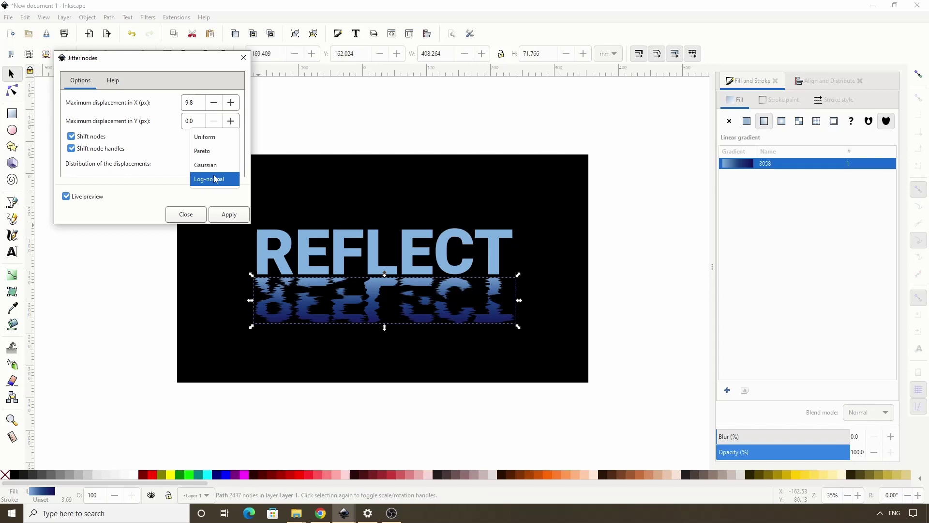
left_click(215, 179)
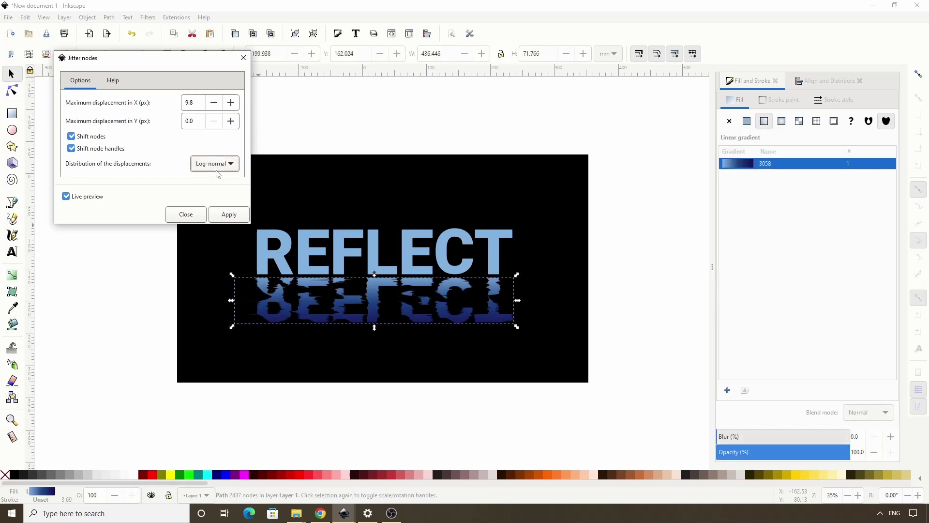
left_click(216, 170)
left_click(212, 152)
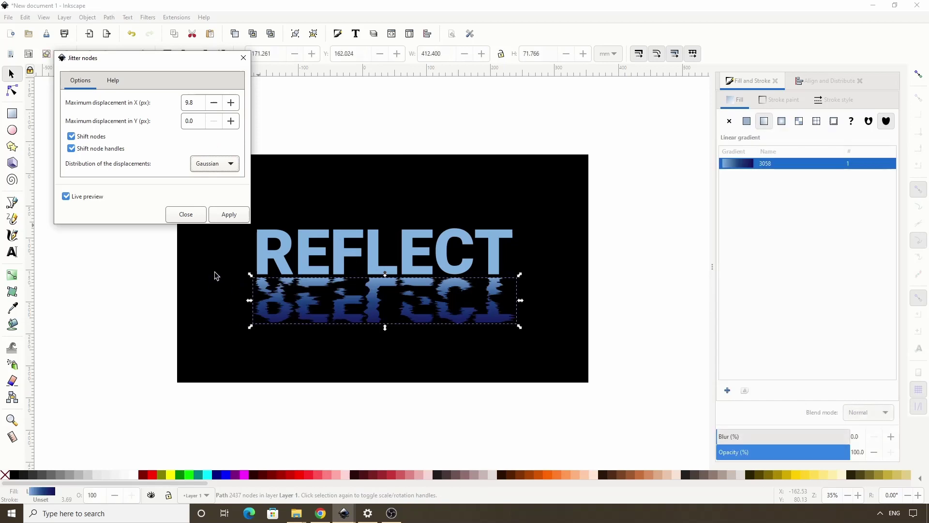
left_click(219, 218)
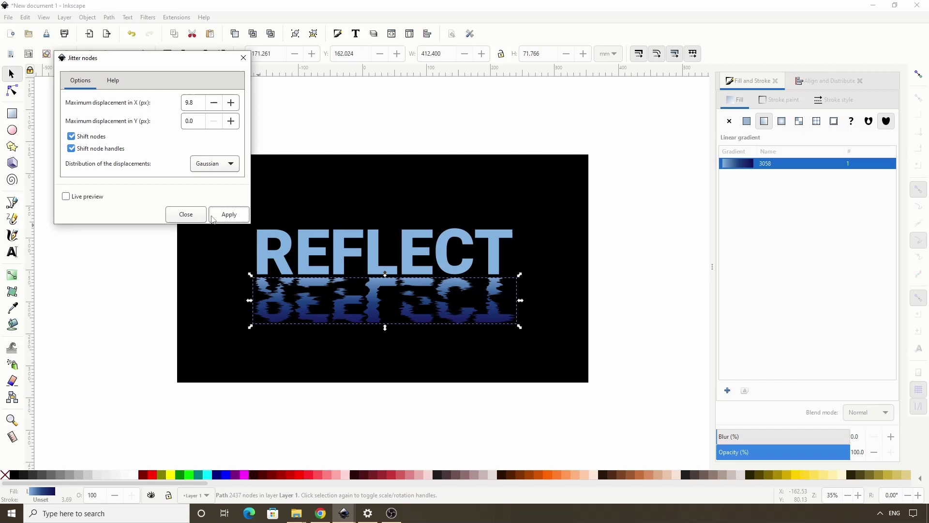
left_click(186, 215)
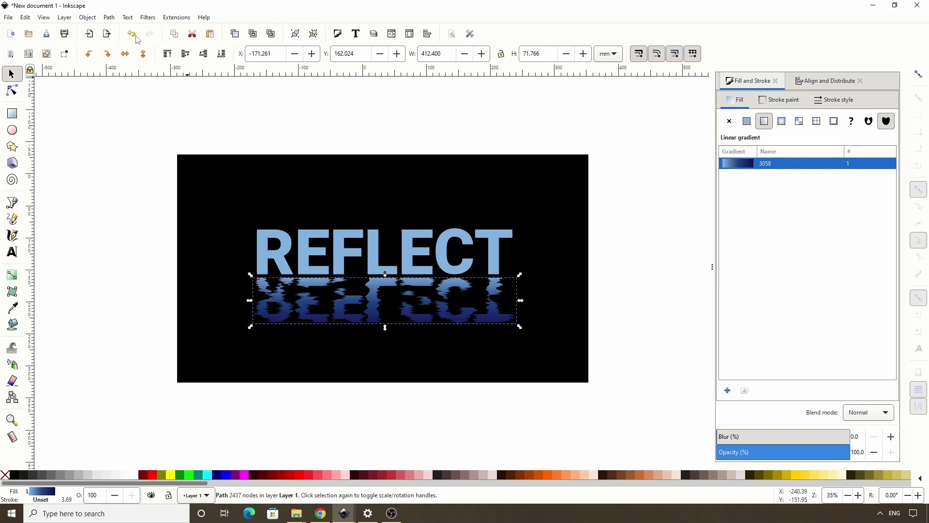
Add a Perspective/Envelope effect to the reflection from the Path Effects panel.
left_click(111, 23)
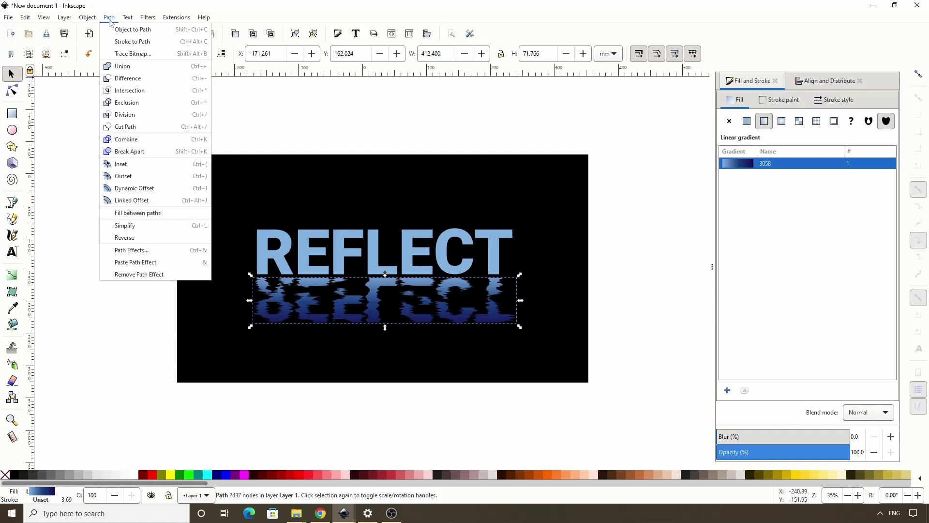
left_click(140, 252)
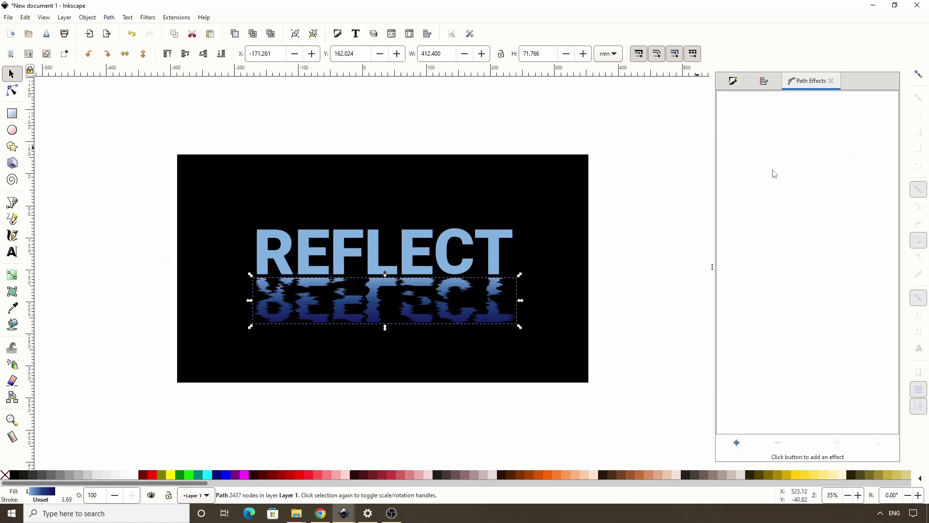
left_click(738, 442)
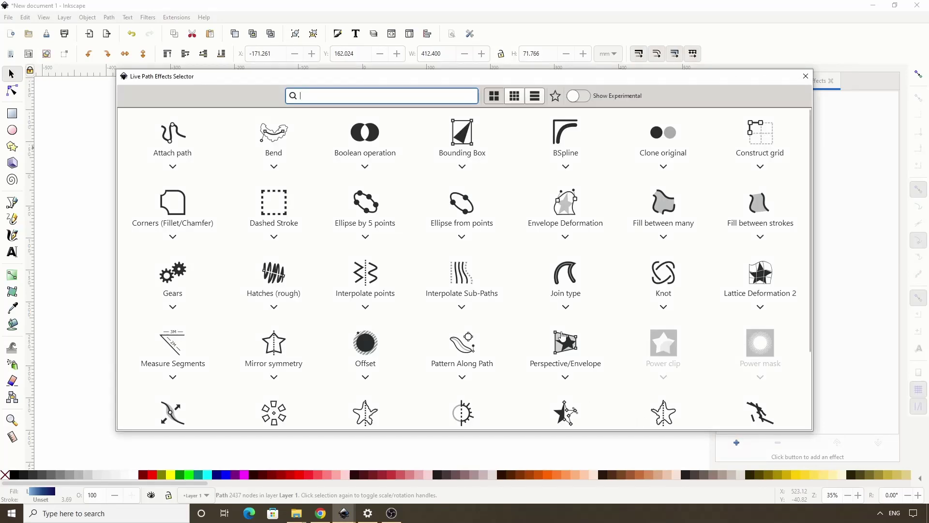
left_click(558, 350)
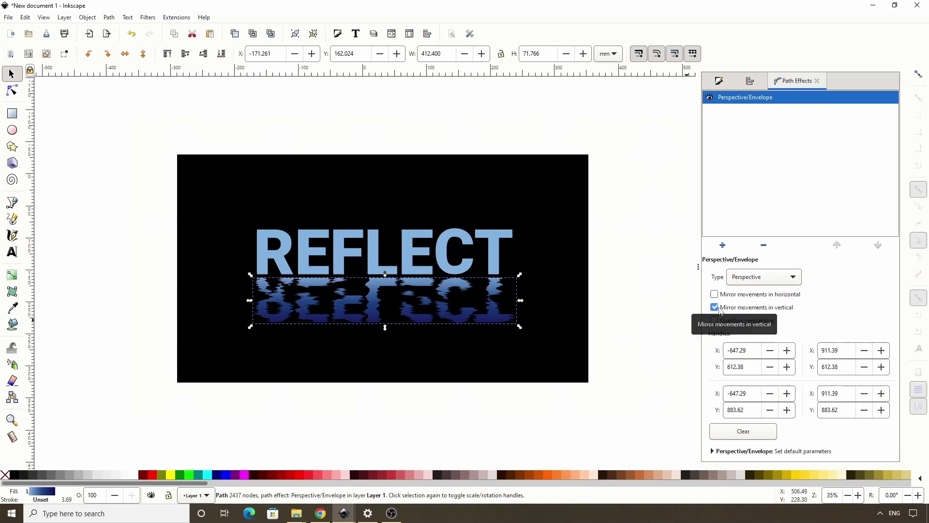
Drag the lower envelope corners out to X -861.79 and 1125.90, Y 974.05.
left_click(13, 91)
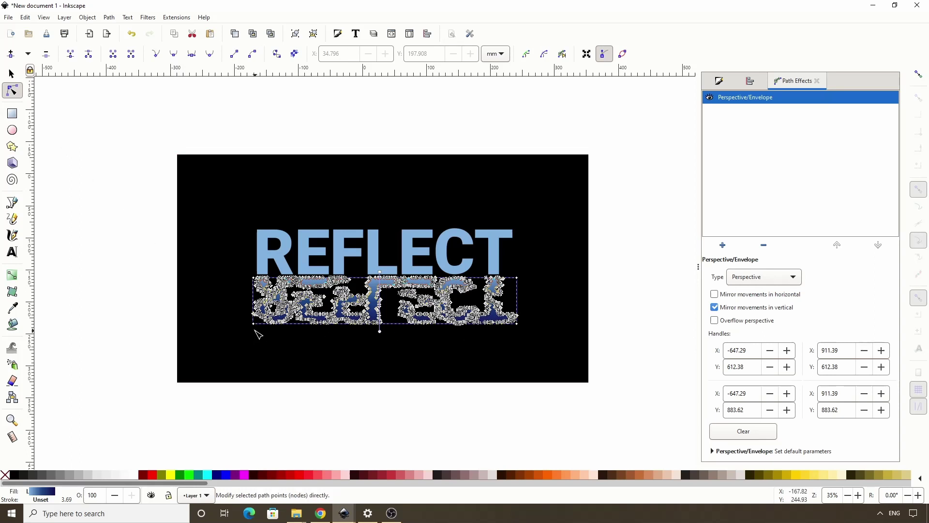
left_click_drag(254, 324, 223, 339)
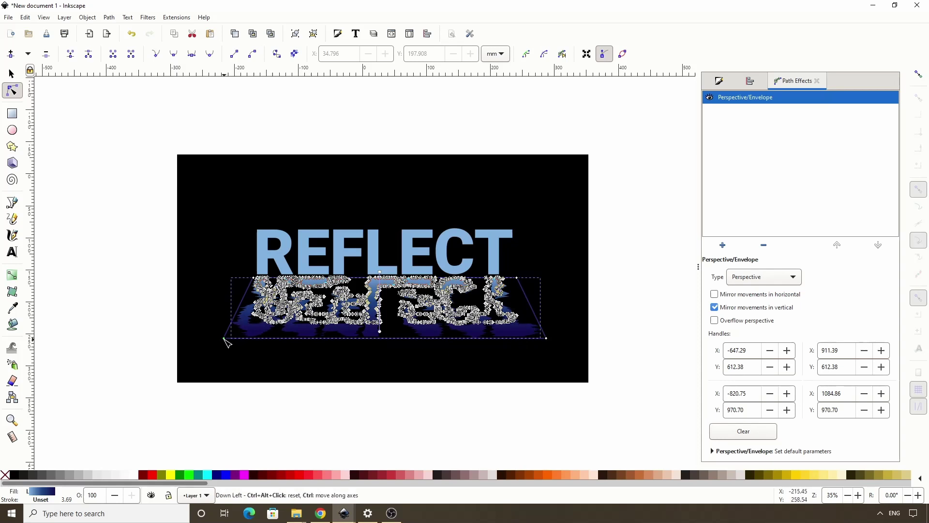
left_click_drag(224, 338, 214, 336)
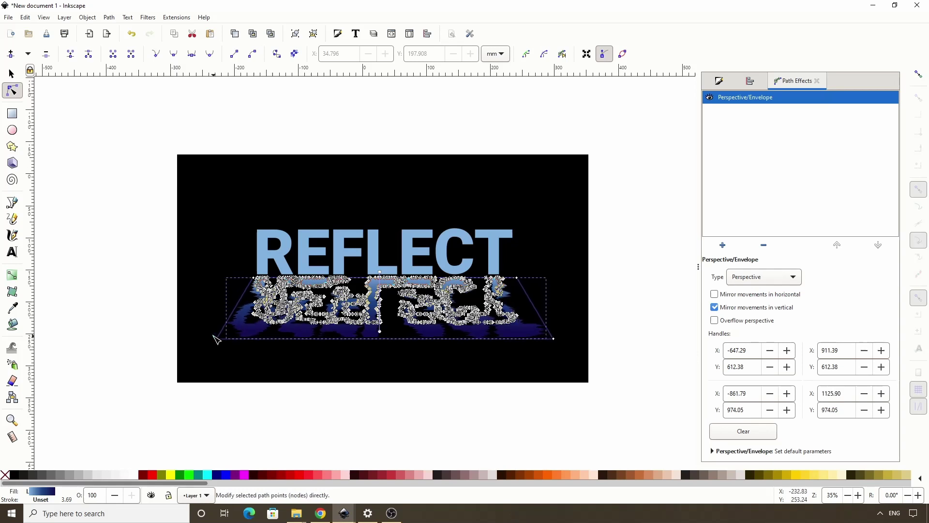
left_click(12, 74)
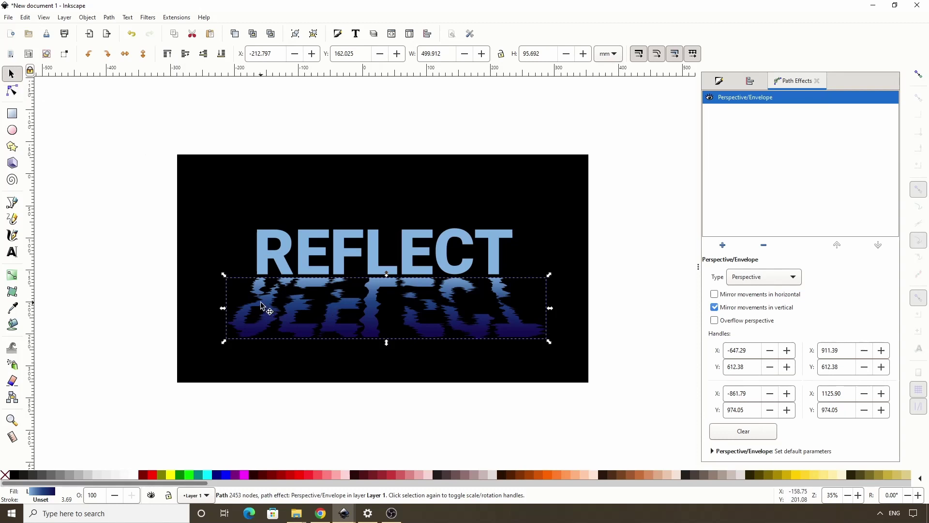
Convert the reflection to a plain path and drag its gradient's dark end down to the bottom.
left_click(110, 18)
left_click(120, 32)
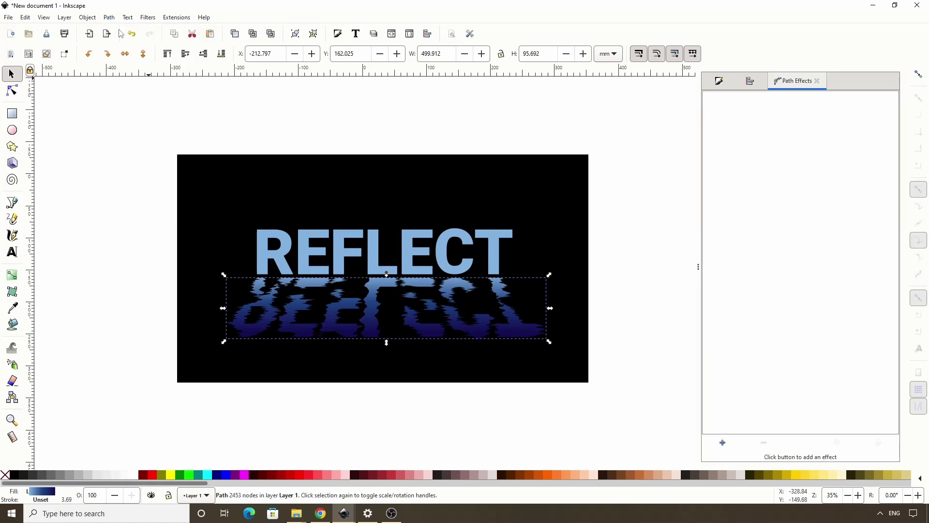
left_click(12, 267)
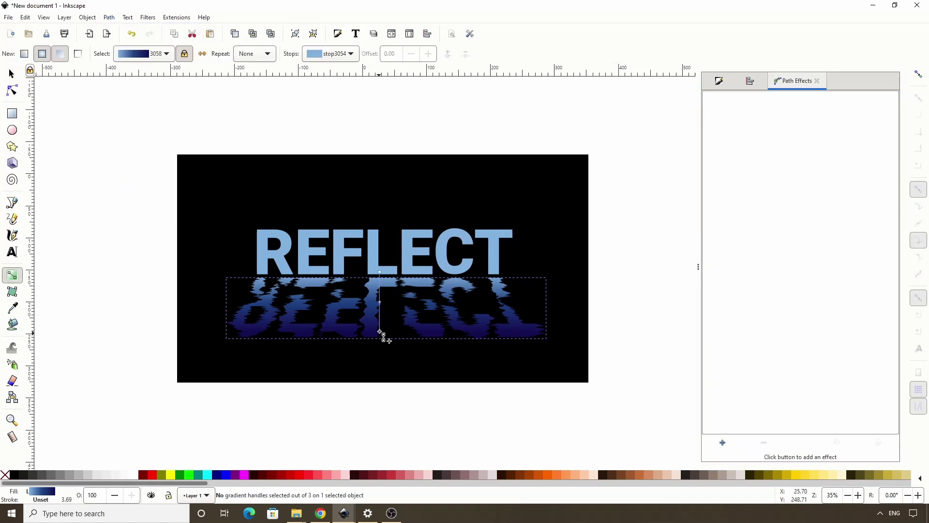
key("ctrl")
left_click_drag(380, 331, 381, 340)
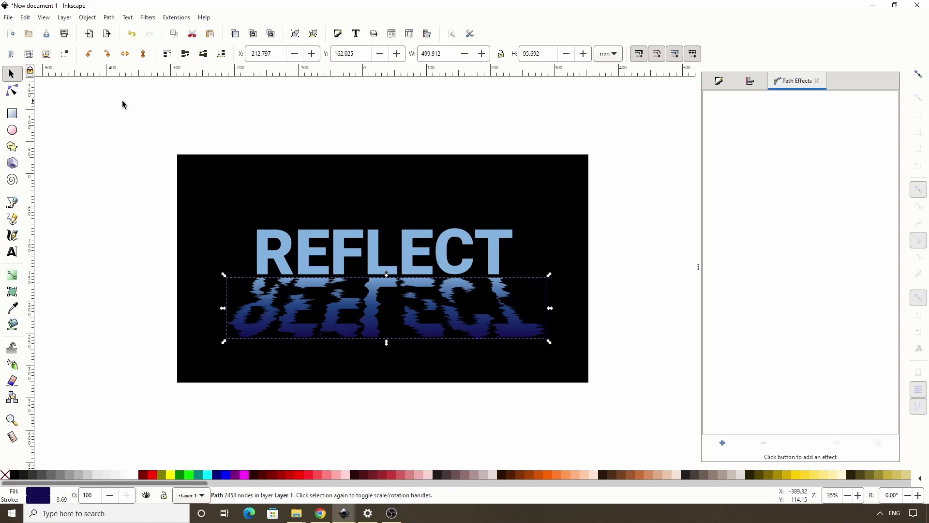
Group REFLECT and its reflection with Ctrl+G, then centre them on the black background with Align and Distribute.
left_click_drag(208, 127, 564, 368)
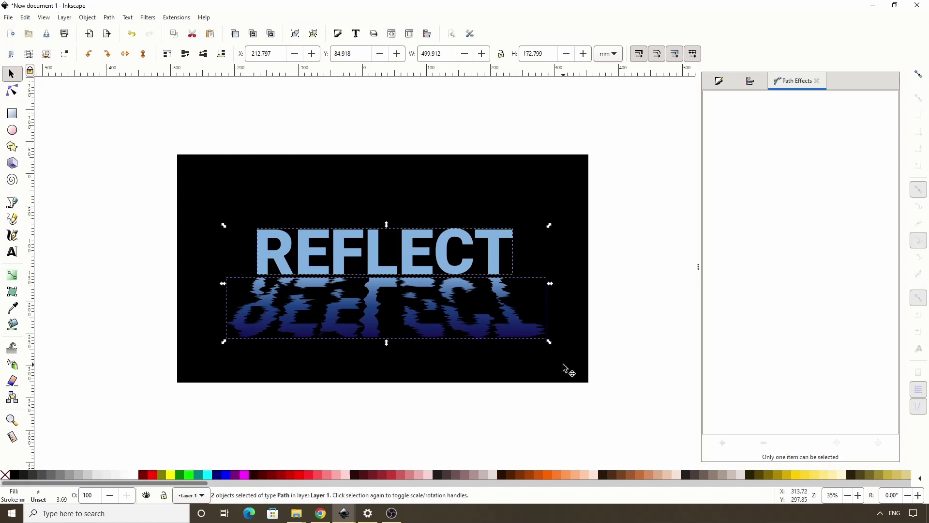
key("ctrl+g")
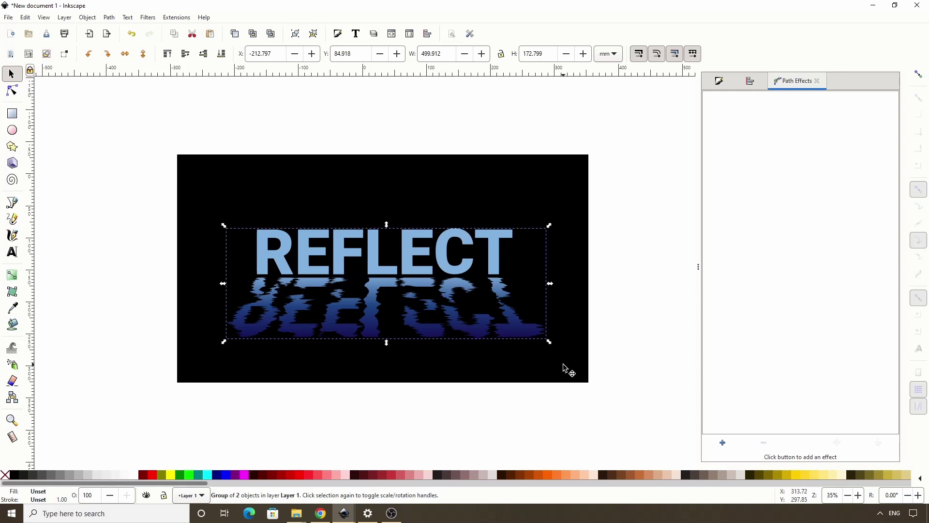
left_click(482, 203, "shift")
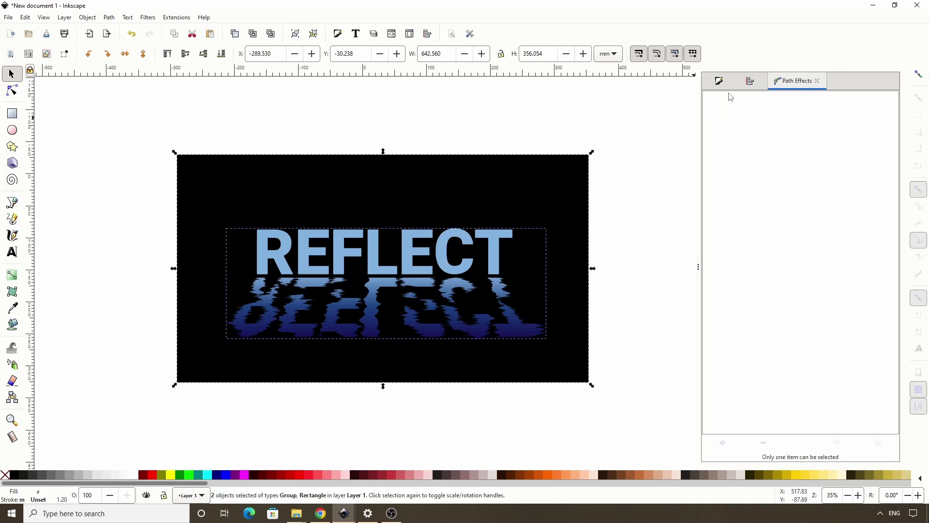
left_click(749, 82)
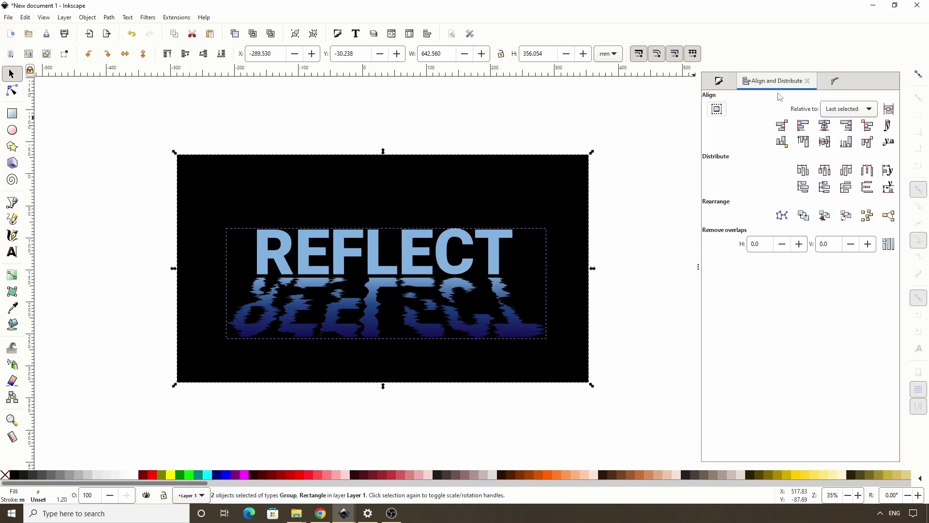
left_click(826, 143)
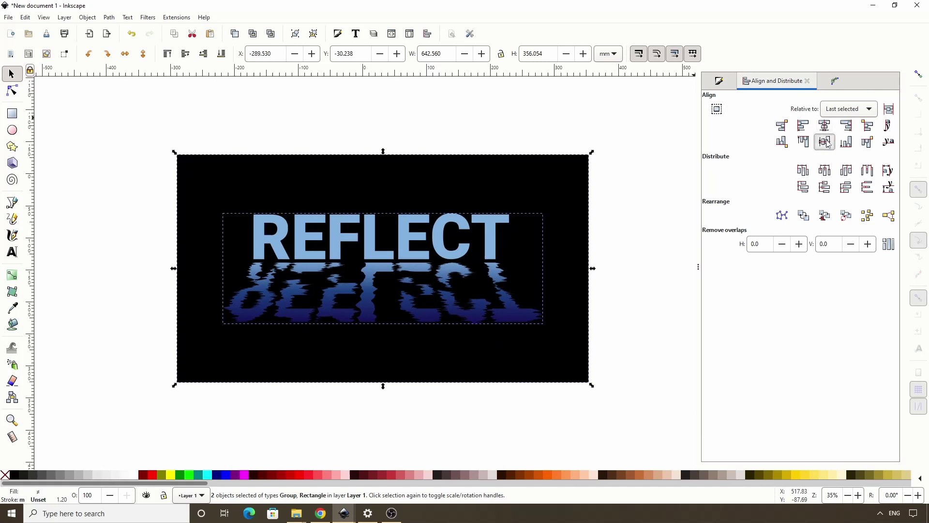
left_click(140, 163)
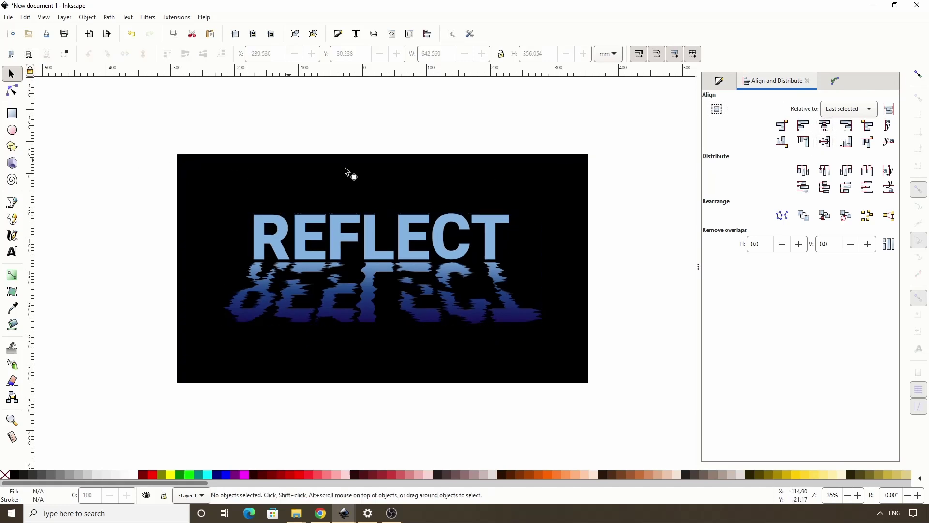